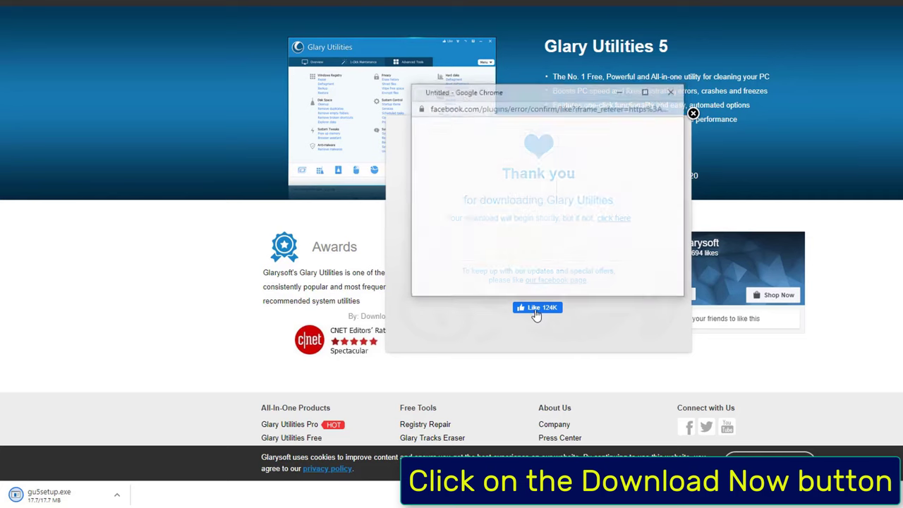
Confirm the like of the Facebook page and dismiss the download thank-you message
{"action": "left_click", "coordinate": [614, 251]}
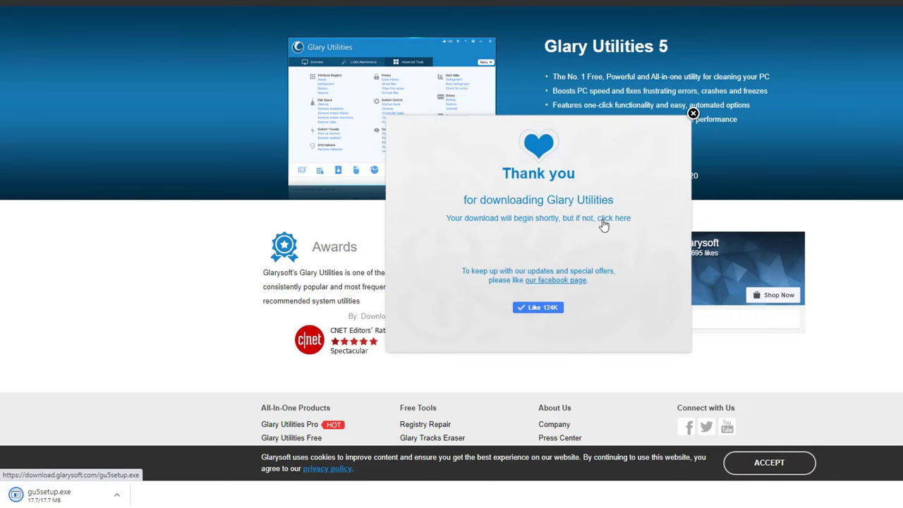
{"action": "left_click", "coordinate": [693, 113]}
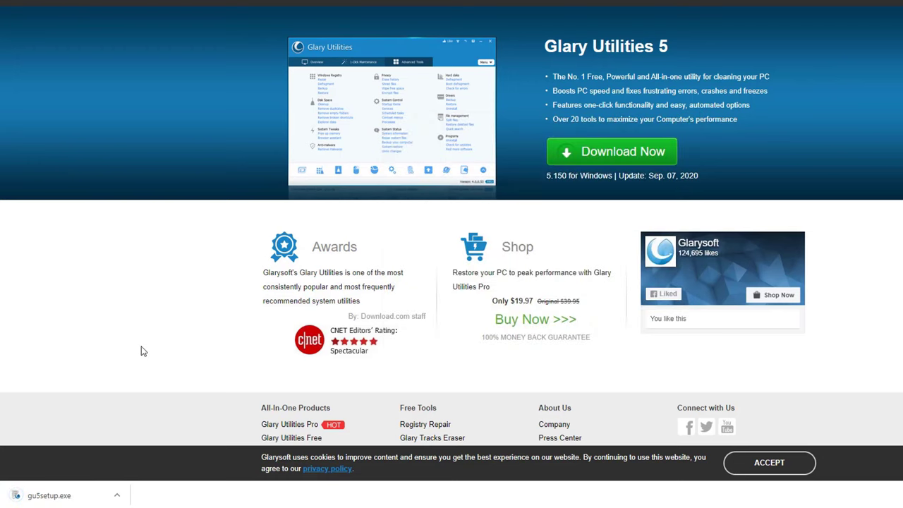
Run the downloaded gu5setup.exe, accept the license agreement, install Glary Utilities 5.150 in the default folder and launch it
{"action": "left_click", "coordinate": [46, 496]}
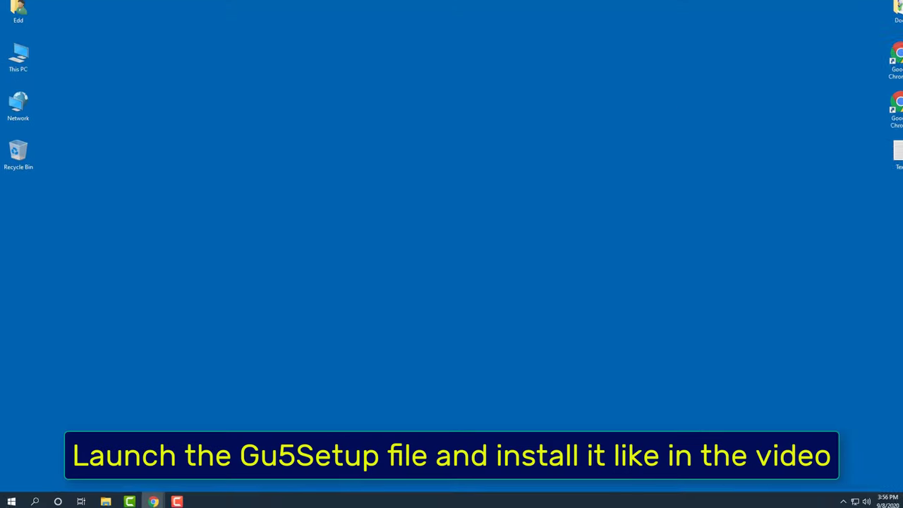
{"action": "left_click", "coordinate": [508, 331]}
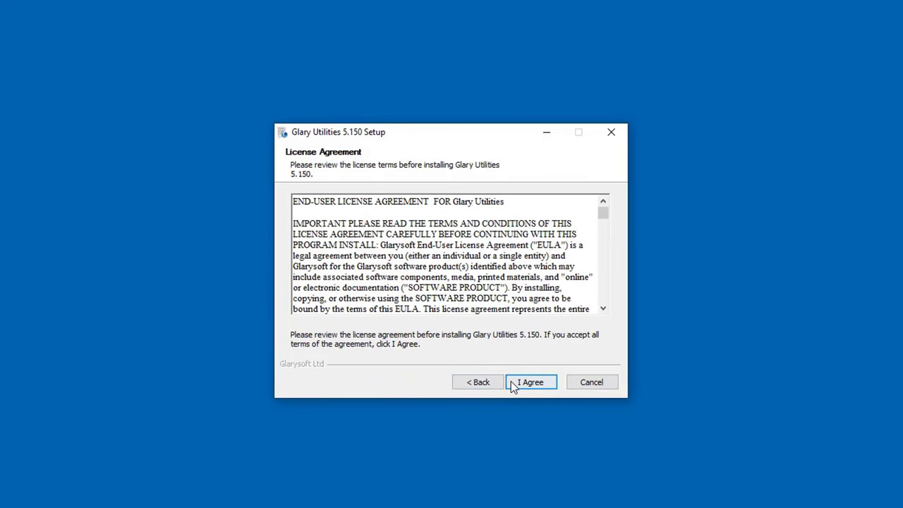
{"action": "left_click", "coordinate": [531, 382]}
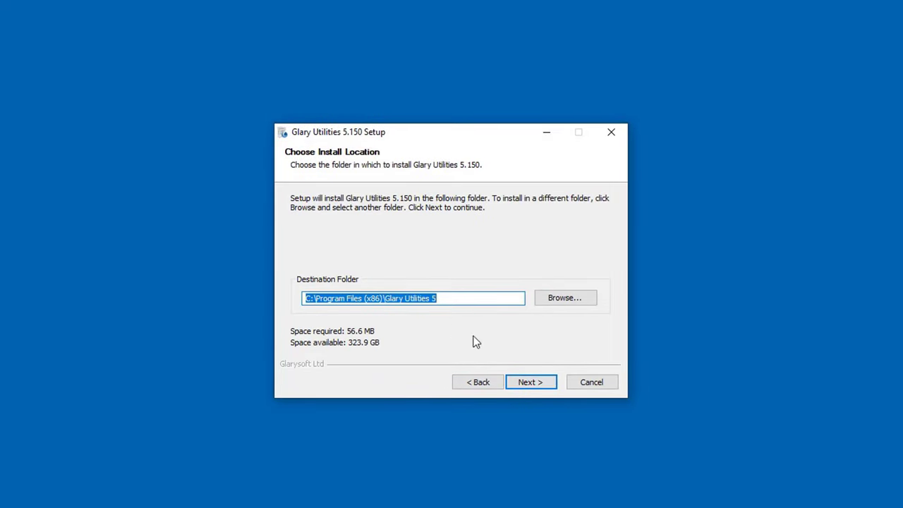
{"action": "left_click", "coordinate": [520, 385]}
{"action": "left_click", "coordinate": [535, 384]}
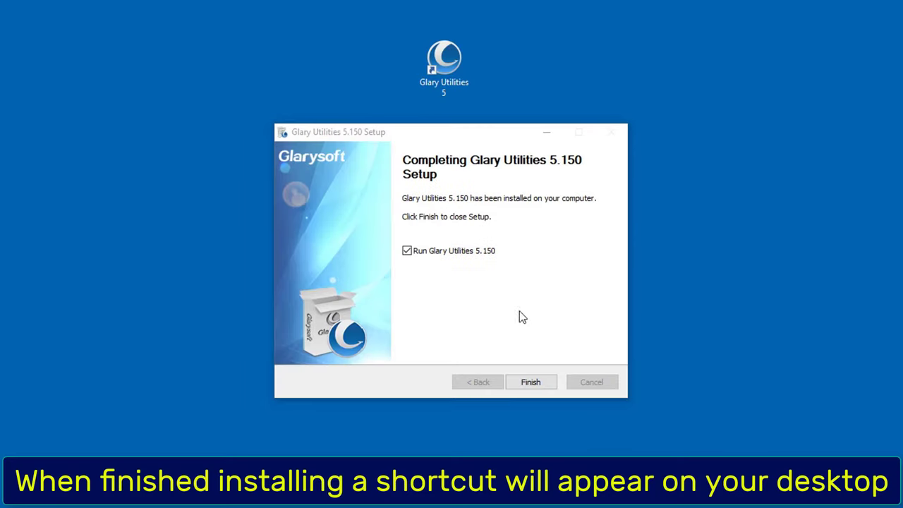
{"action": "left_click", "coordinate": [526, 381]}
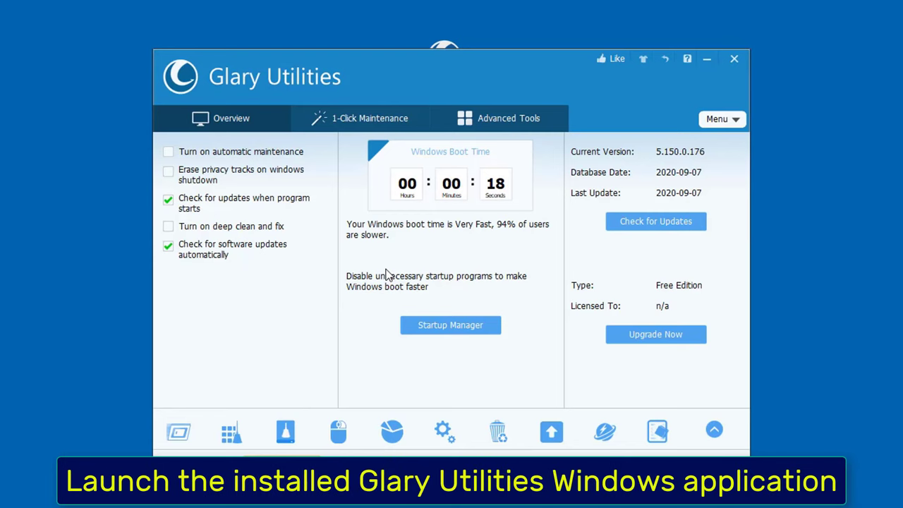
Review the Registry Cleaner sections in the 1-Click Maintenance options and leave the settings with Cancel
{"action": "left_click", "coordinate": [386, 131]}
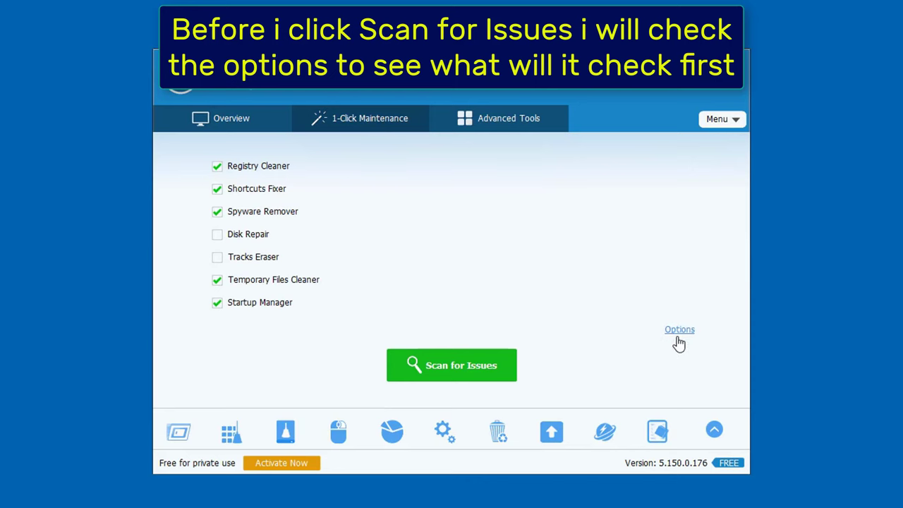
{"action": "left_click", "coordinate": [678, 332]}
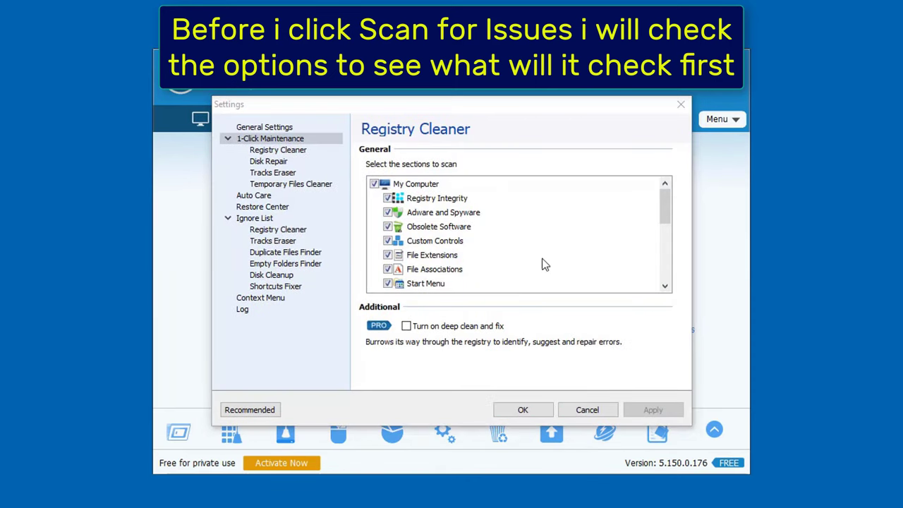
{"action": "left_click_drag", "start_coordinate": [667, 216], "coordinate": [667, 276]}
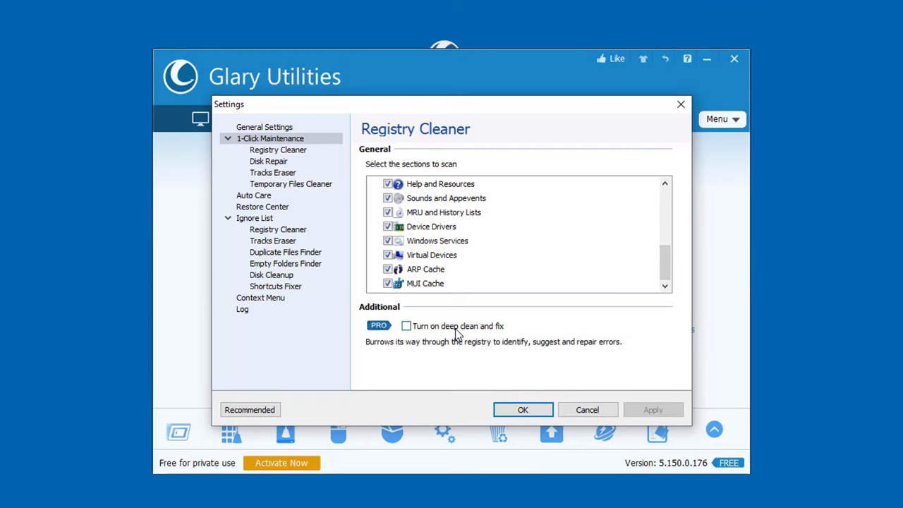
{"action": "left_click", "coordinate": [573, 411]}
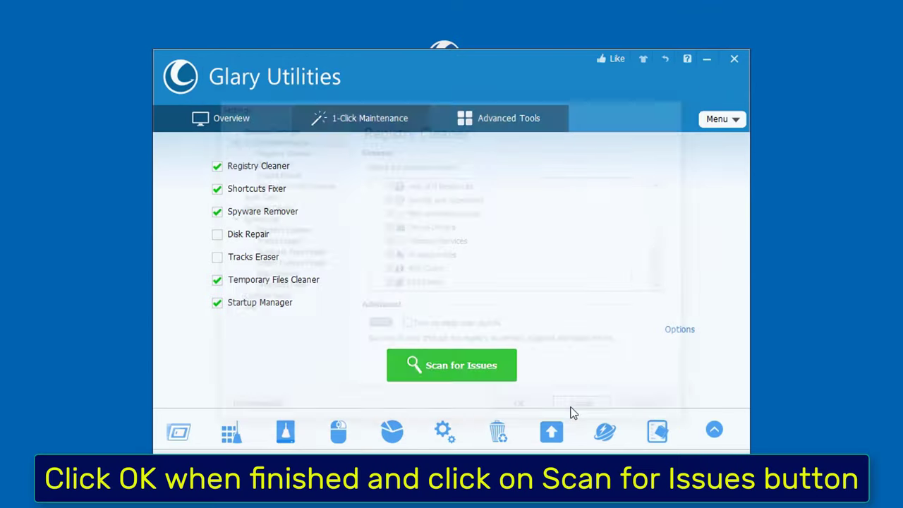
Scan the computer for issues with 1-Click Maintenance and repair the problems found
{"action": "left_click", "coordinate": [437, 374]}
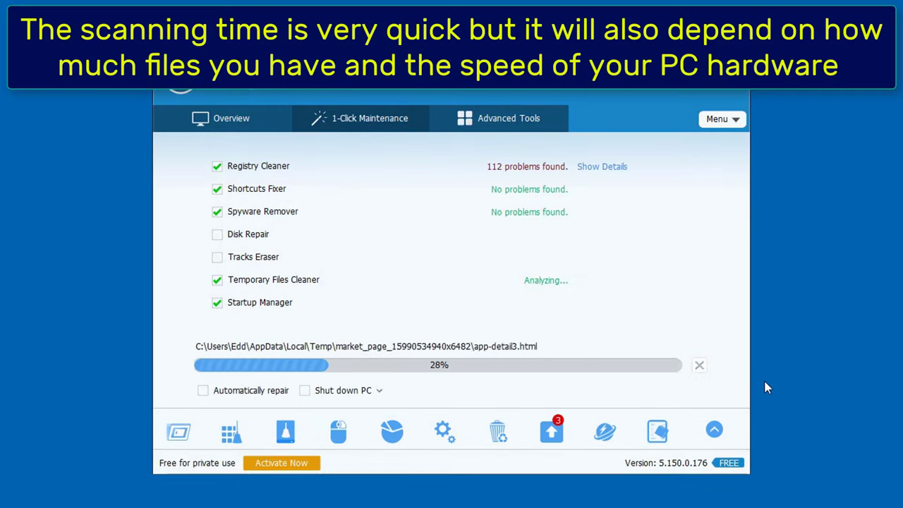
{"action": "left_click", "coordinate": [492, 317]}
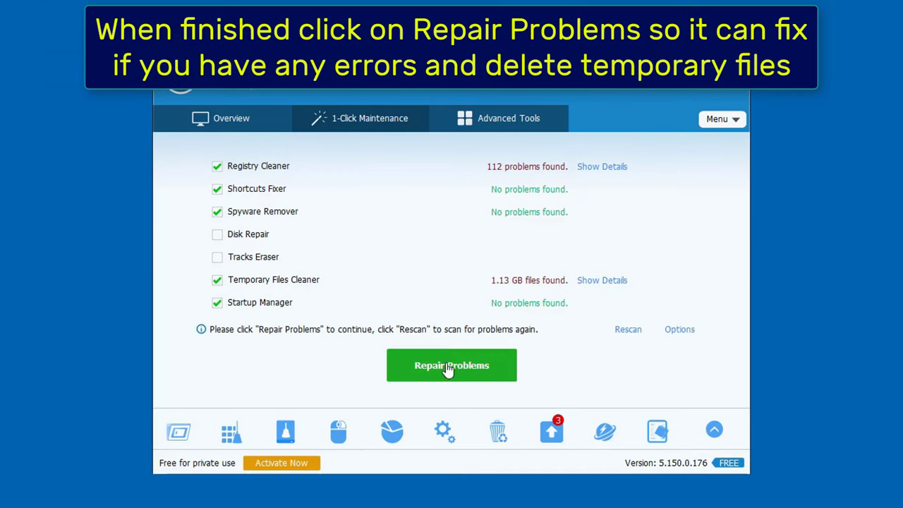
{"action": "left_click", "coordinate": [451, 368]}
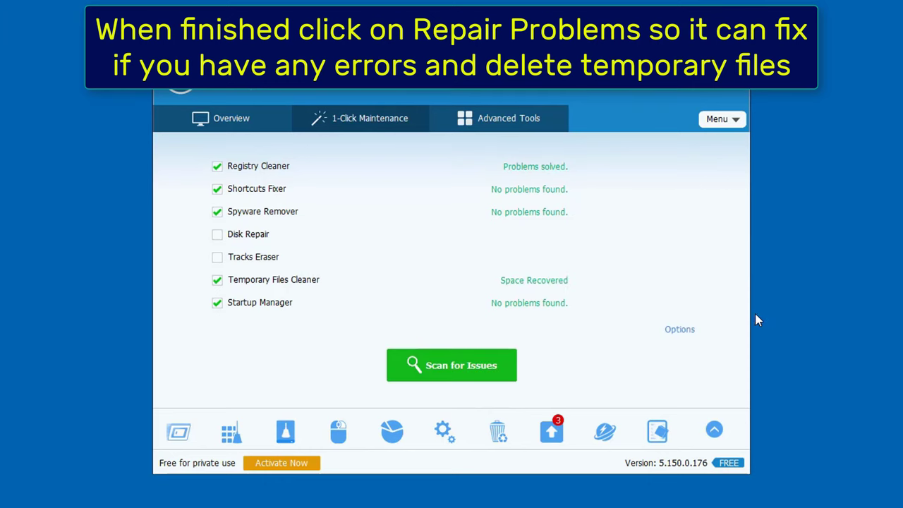
Scan for issues again, review the Temporary Files Cleaner details and dismiss the software update notice
{"action": "left_click", "coordinate": [480, 367]}
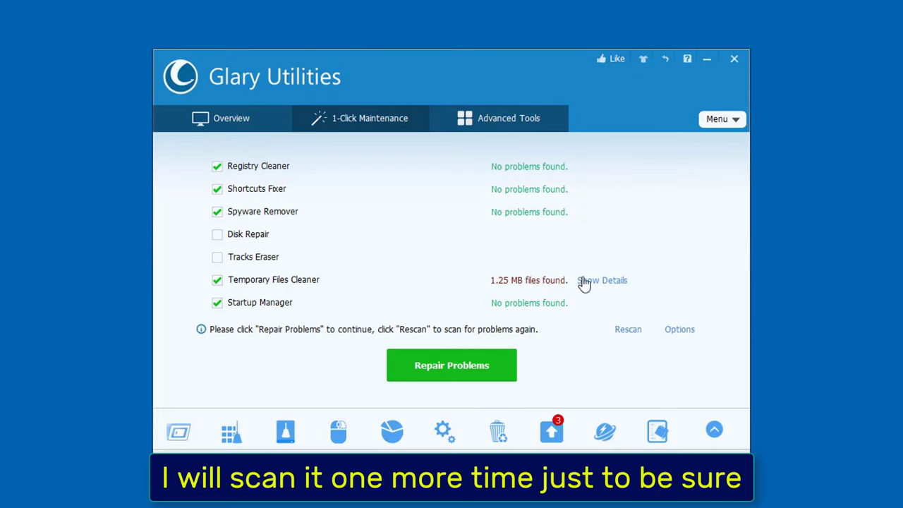
{"action": "left_click", "coordinate": [586, 281]}
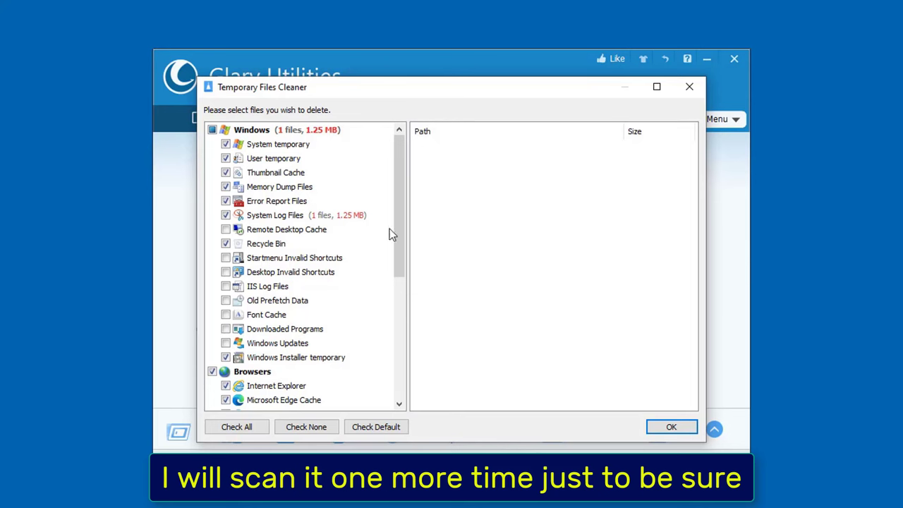
{"action": "left_click", "coordinate": [677, 427]}
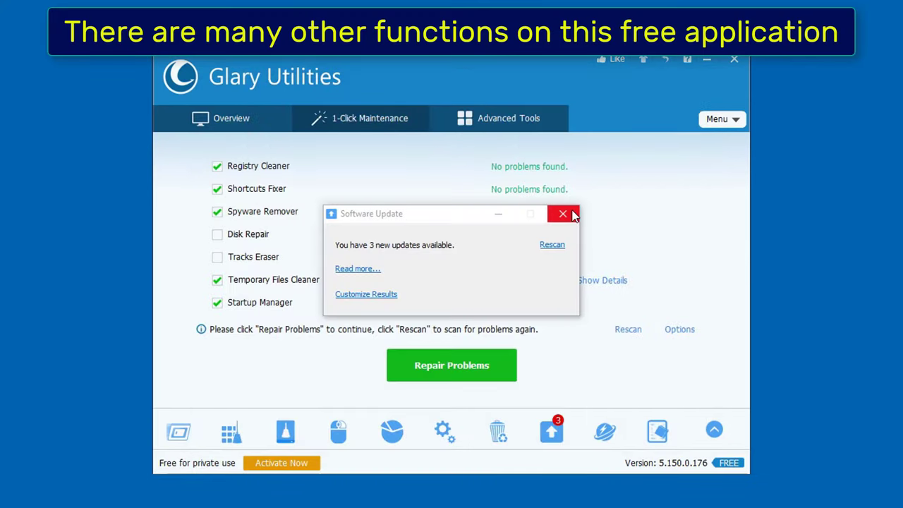
{"action": "left_click", "coordinate": [573, 213]}
Open the Startup Manager and examine the startup programs, including the details of Windows Security notification icon
{"action": "left_click", "coordinate": [170, 431]}
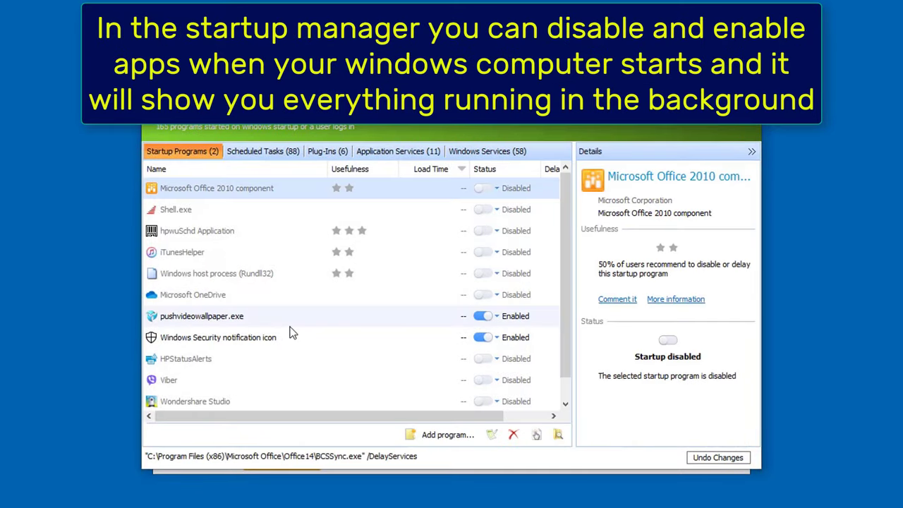
{"action": "left_click", "coordinate": [324, 326]}
{"action": "left_click", "coordinate": [554, 340]}
{"action": "scroll", "coordinate": [563, 360], "scroll_direction": "down", "scroll_amount": 1}
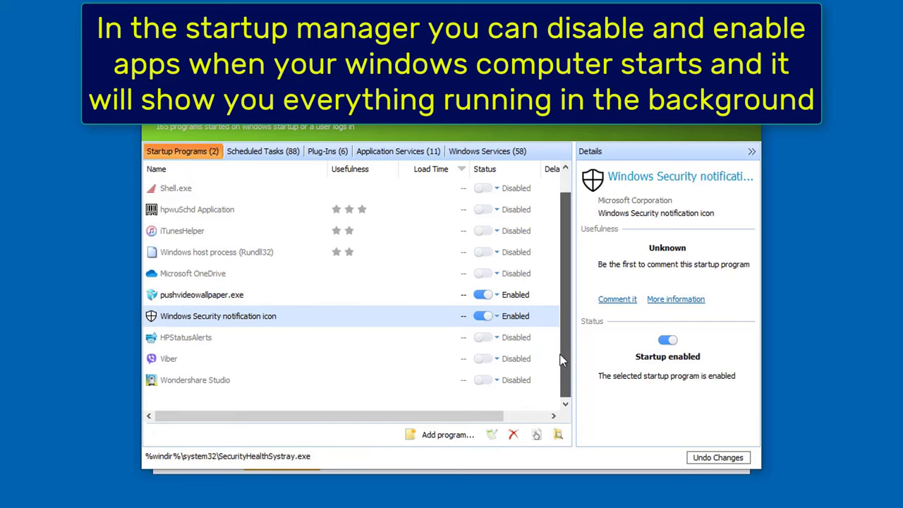
{"action": "scroll", "coordinate": [561, 367], "scroll_direction": "up", "scroll_amount": 1}
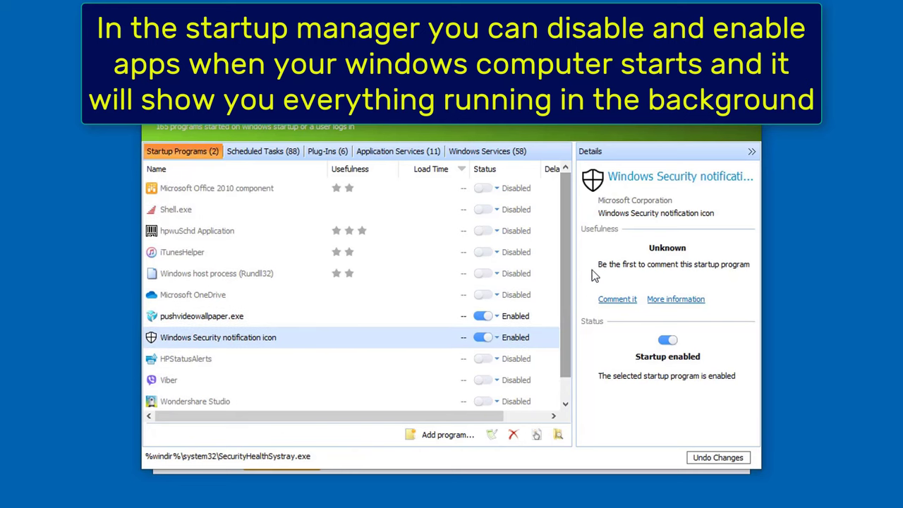
Look through the scheduled tasks in the Startup Manager and their enabled or disabled status
{"action": "left_click", "coordinate": [269, 154]}
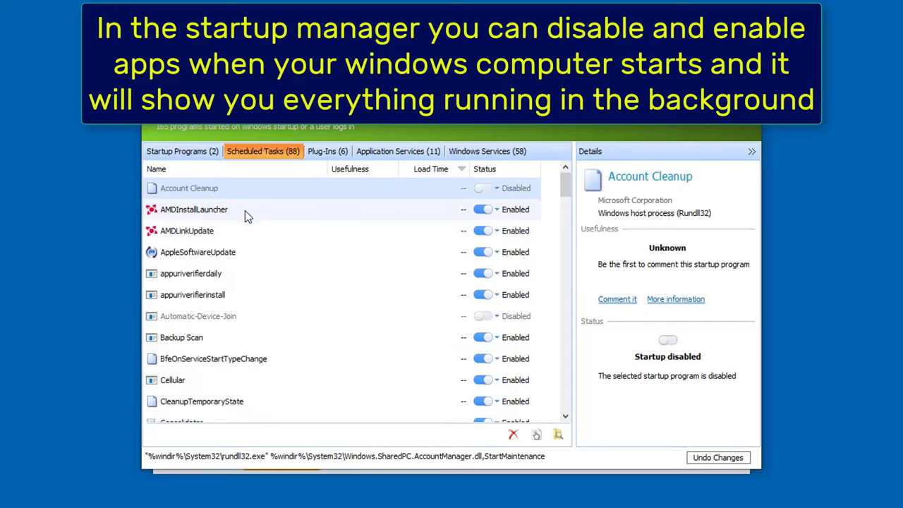
{"action": "scroll", "coordinate": [241, 318], "scroll_direction": "down", "scroll_amount": 3}
{"action": "scroll", "coordinate": [242, 318], "scroll_direction": "down", "scroll_amount": 4}
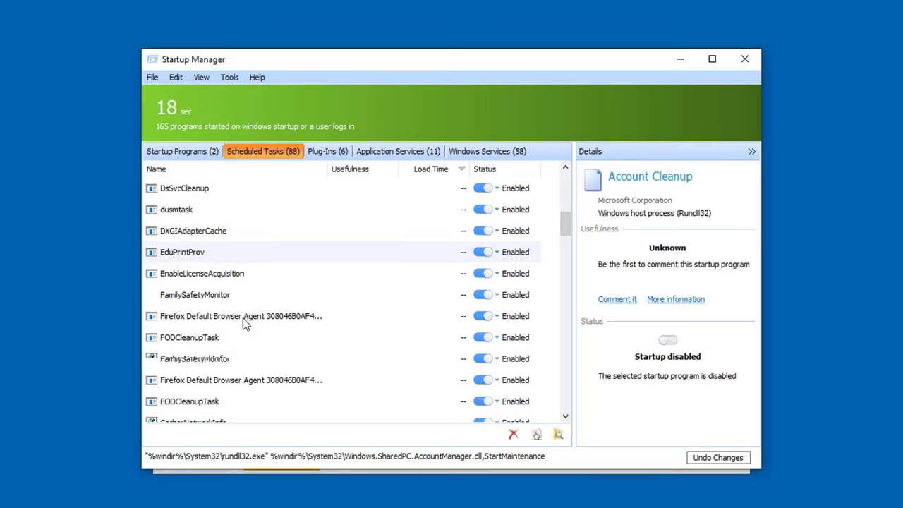
{"action": "scroll", "coordinate": [238, 325], "scroll_direction": "down", "scroll_amount": 3}
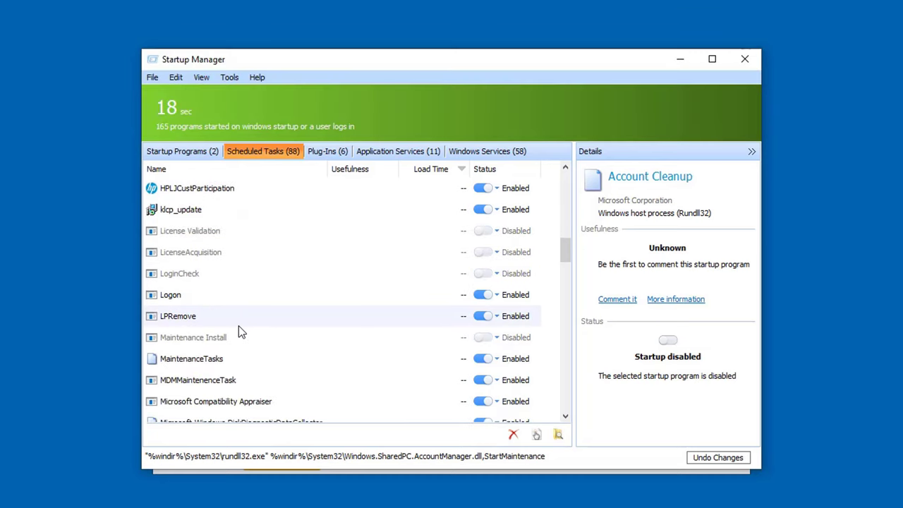
{"action": "scroll", "coordinate": [238, 326], "scroll_direction": "down", "scroll_amount": 6}
{"action": "scroll", "coordinate": [239, 324], "scroll_direction": "down", "scroll_amount": 10}
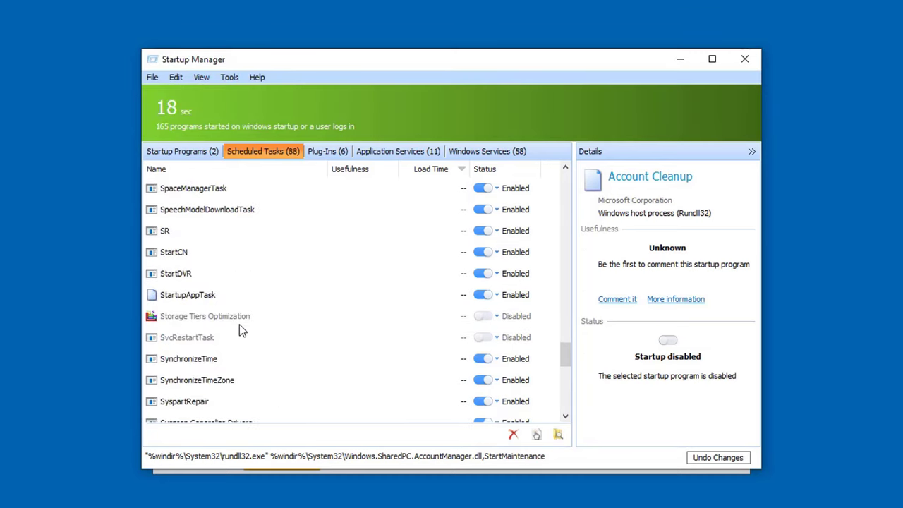
Examine the plug-ins and the full list of application services in the Startup Manager
{"action": "left_click", "coordinate": [326, 152]}
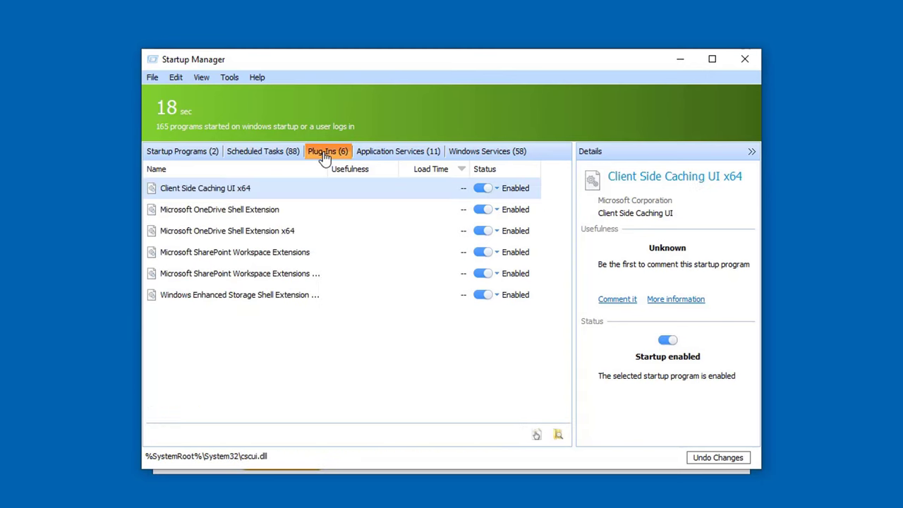
{"action": "left_click", "coordinate": [382, 152]}
{"action": "scroll", "coordinate": [331, 282], "scroll_direction": "down", "scroll_amount": 10}
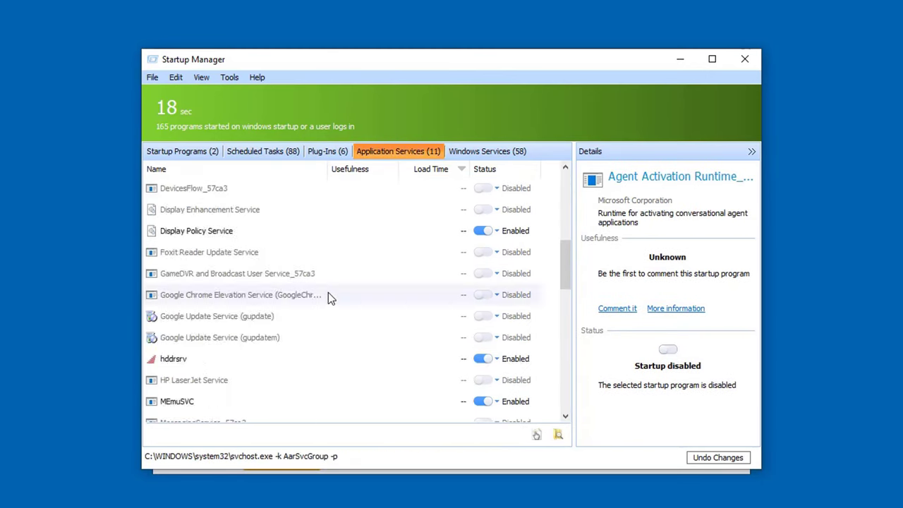
{"action": "scroll", "coordinate": [329, 295], "scroll_direction": "up", "scroll_amount": 10}
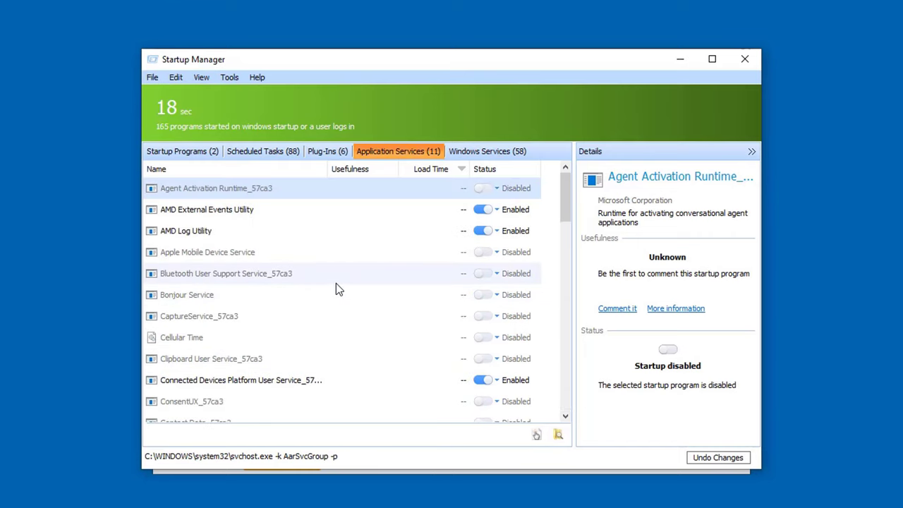
{"action": "scroll", "coordinate": [337, 285], "scroll_direction": "down", "scroll_amount": 4}
{"action": "scroll", "coordinate": [336, 283], "scroll_direction": "down", "scroll_amount": 6}
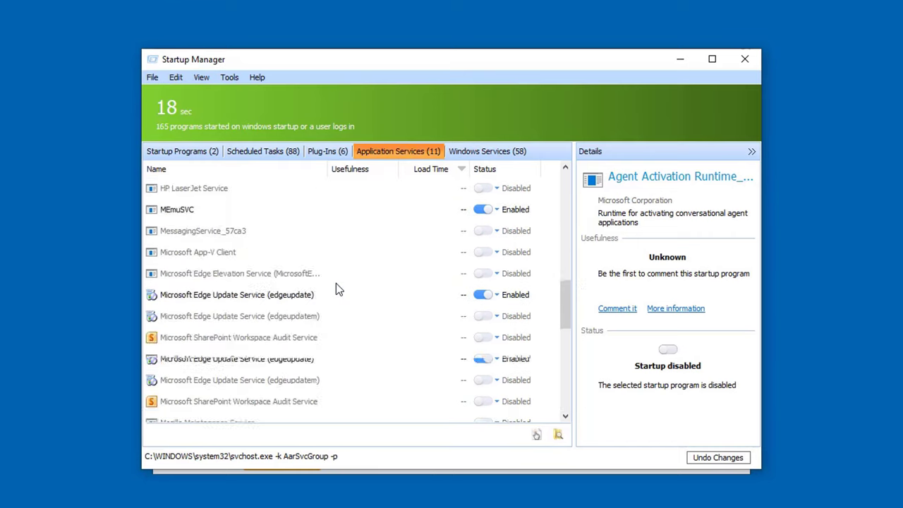
{"action": "scroll", "coordinate": [336, 283], "scroll_direction": "down", "scroll_amount": 4}
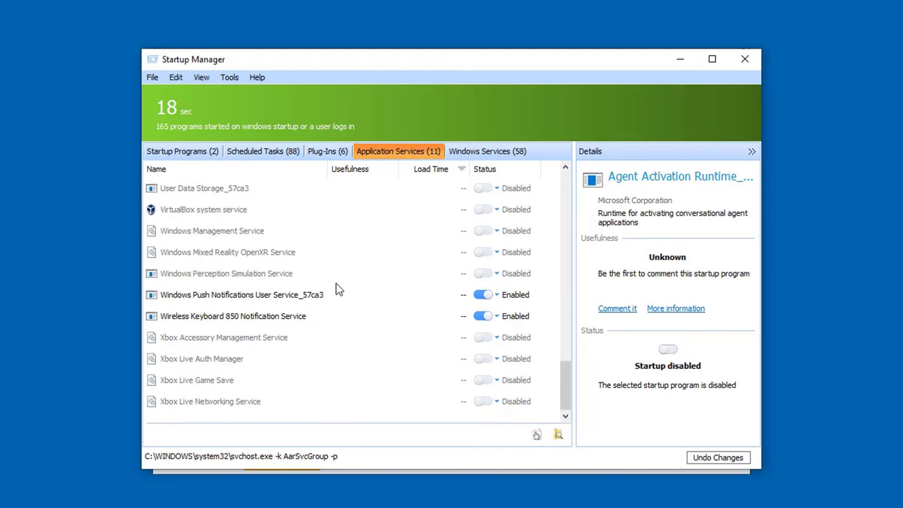
Look through the Windows services in the Startup Manager, then close it
{"action": "left_click", "coordinate": [468, 152]}
{"action": "scroll", "coordinate": [381, 299], "scroll_direction": "down", "scroll_amount": 20}
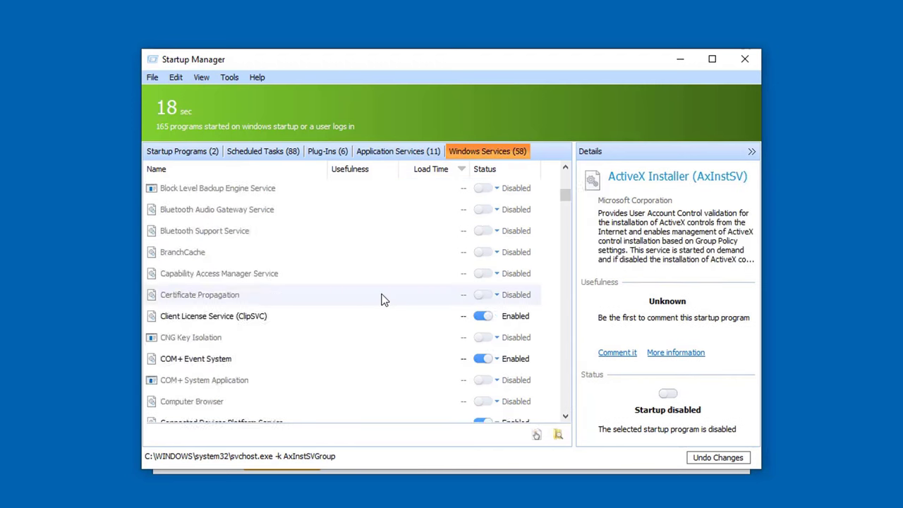
{"action": "scroll", "coordinate": [385, 297], "scroll_direction": "down", "scroll_amount": 6}
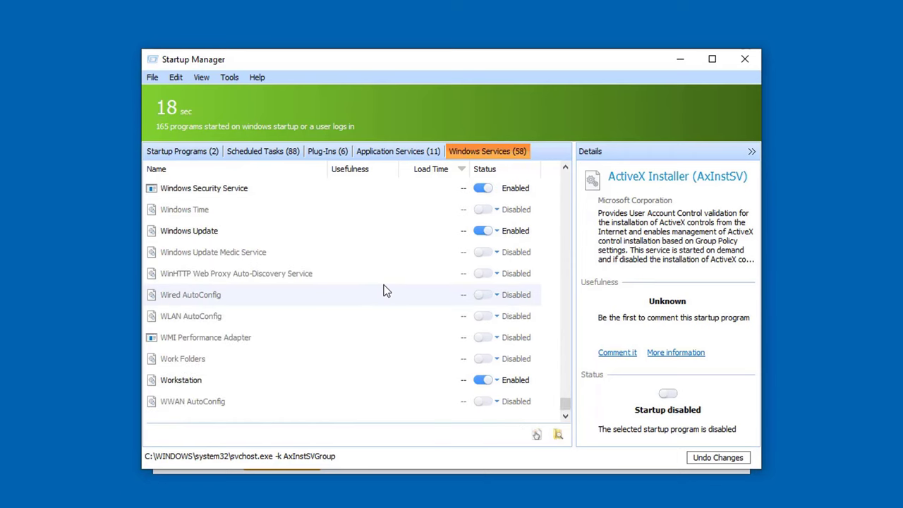
{"action": "left_click", "coordinate": [745, 61]}
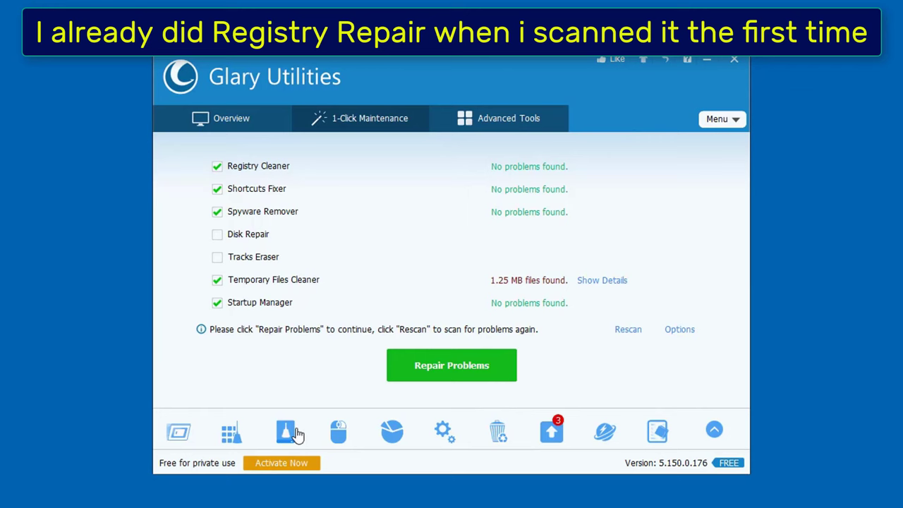
Open Registry Repair to check the registry for problems, stop its scan and close the tool
{"action": "left_click", "coordinate": [230, 432]}
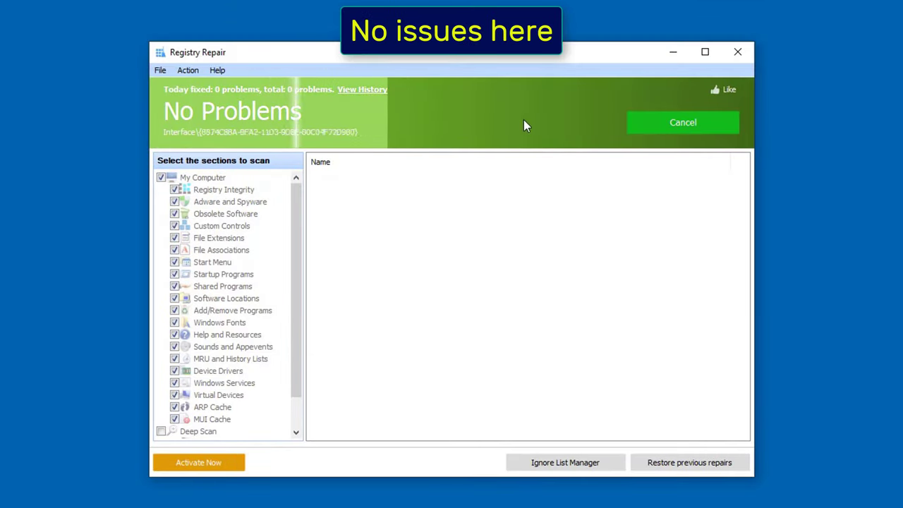
{"action": "left_click", "coordinate": [700, 132]}
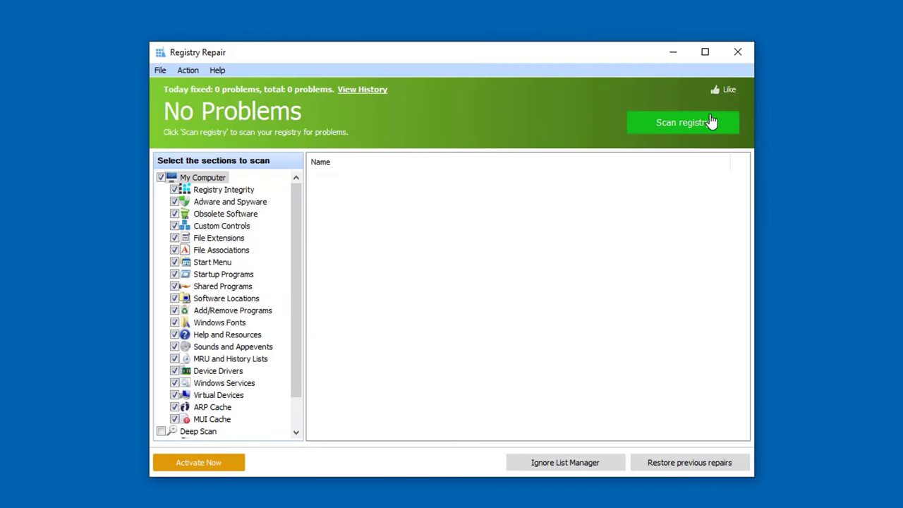
{"action": "left_click", "coordinate": [737, 52]}
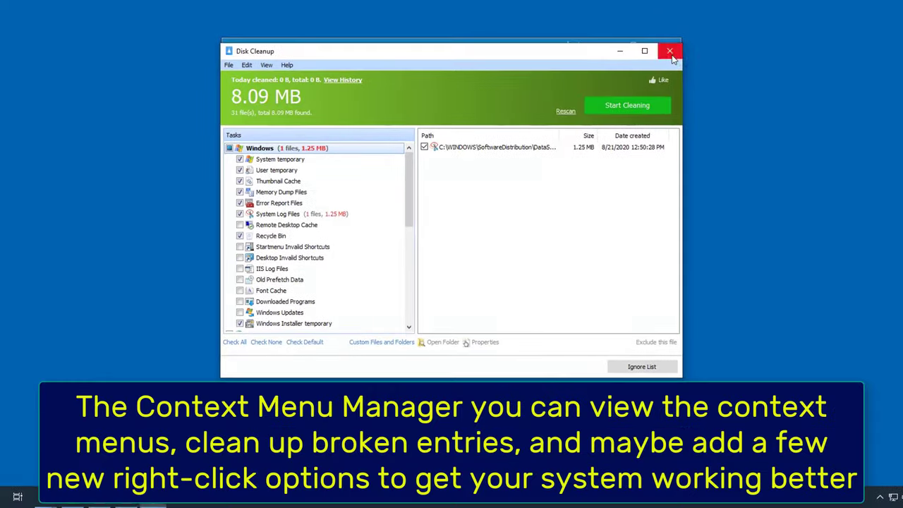
Close Disk Cleanup, look through the Files & Folders entries in the Context Menu Manager, and close it
{"action": "left_click", "coordinate": [670, 53]}
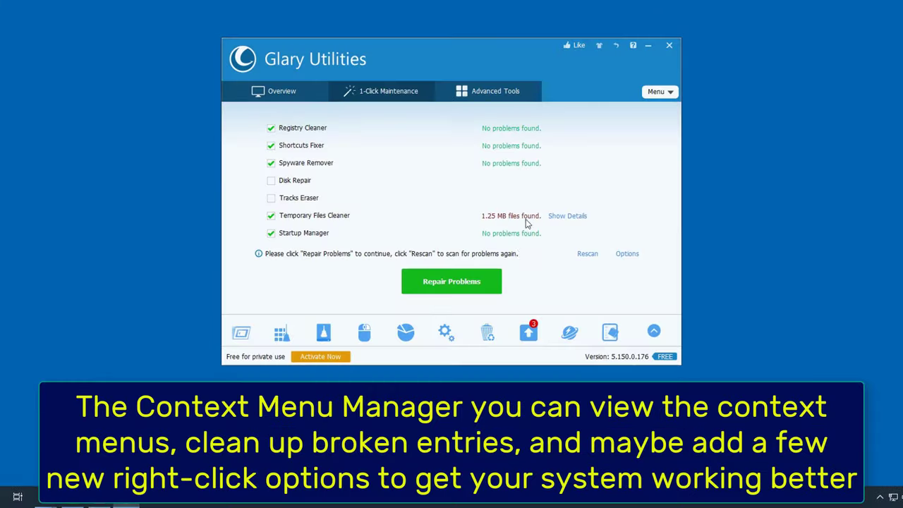
{"action": "left_click", "coordinate": [364, 335]}
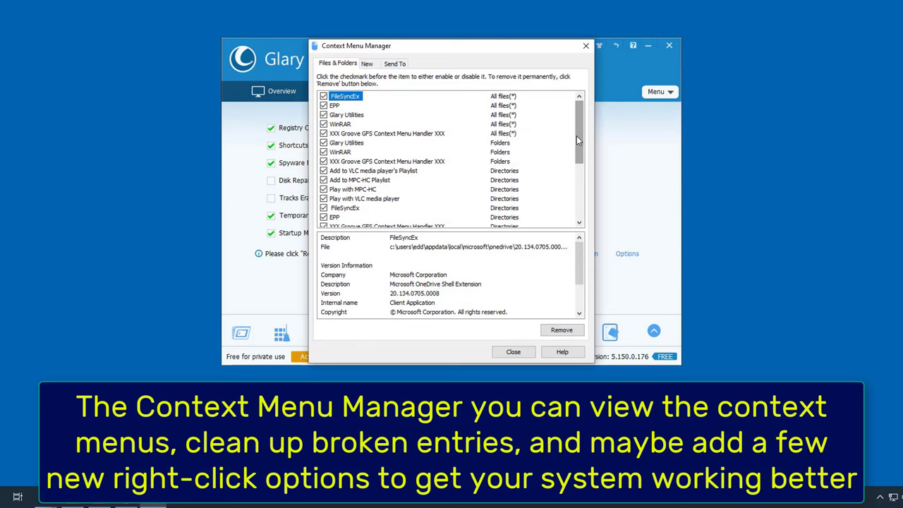
{"action": "left_click_drag", "start_coordinate": [577, 139], "coordinate": [566, 202]}
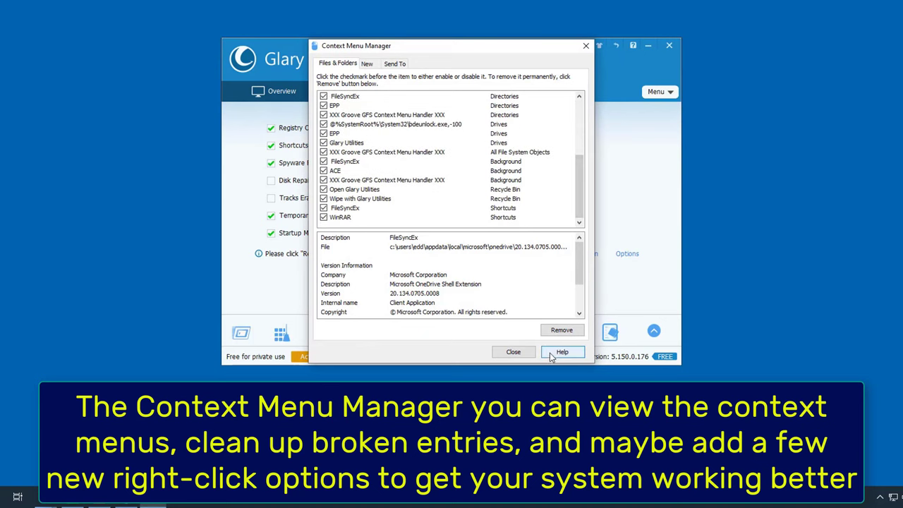
{"action": "left_click", "coordinate": [513, 352]}
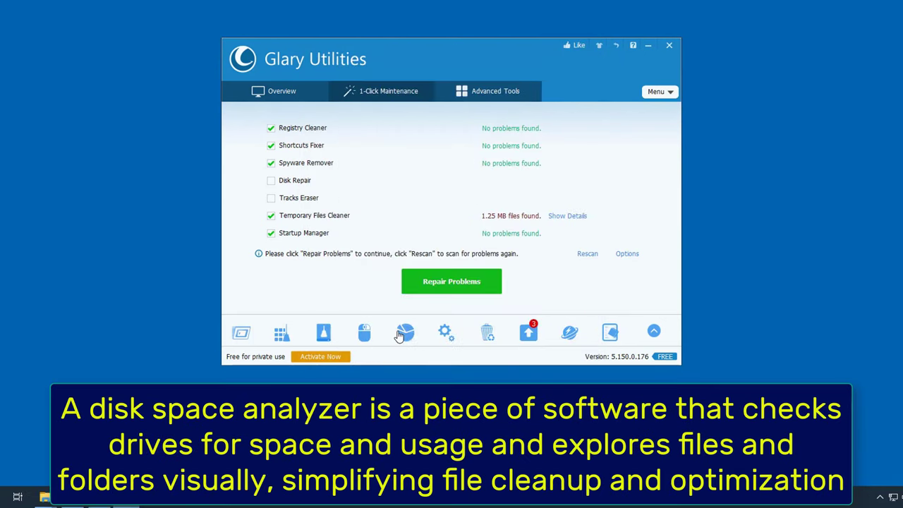
Open the Disk Space Analyzer to view the drives, cancel the drive selection without analyzing, and close the tool
{"action": "left_click", "coordinate": [400, 336]}
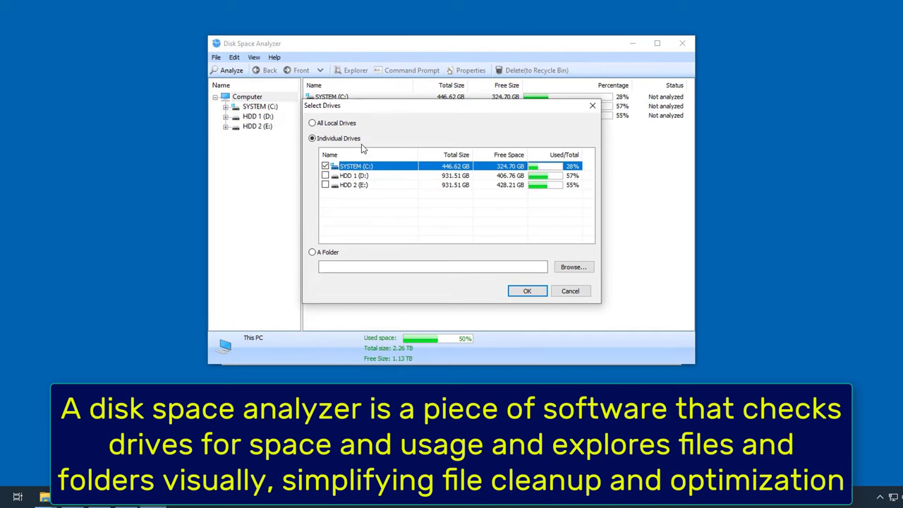
{"action": "left_click", "coordinate": [562, 292]}
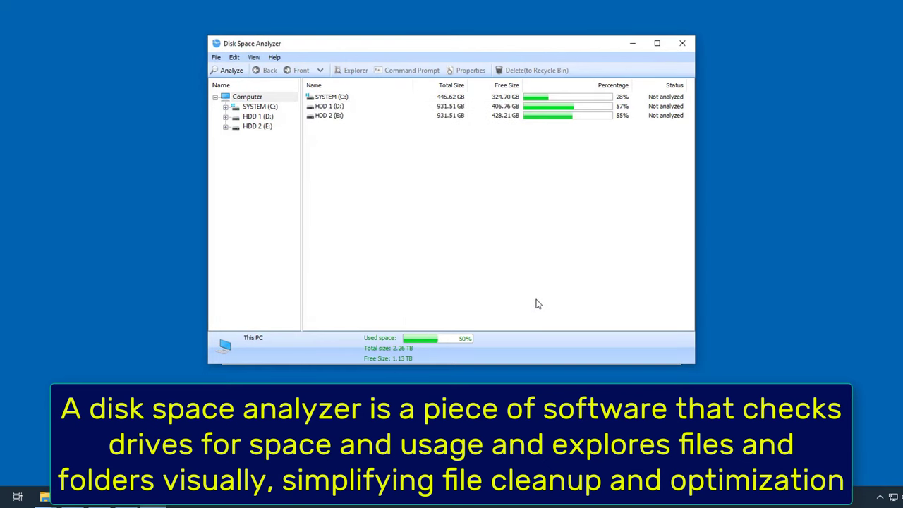
{"action": "left_click", "coordinate": [682, 43]}
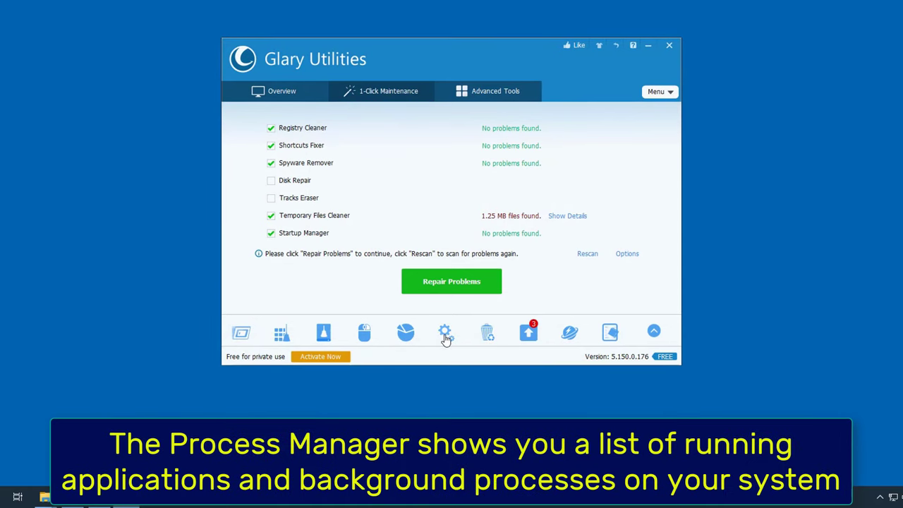
Look through the running processes in the Process Manager, sort them by rating, inspect hrsrv.exe, and close the tool
{"action": "left_click", "coordinate": [445, 334]}
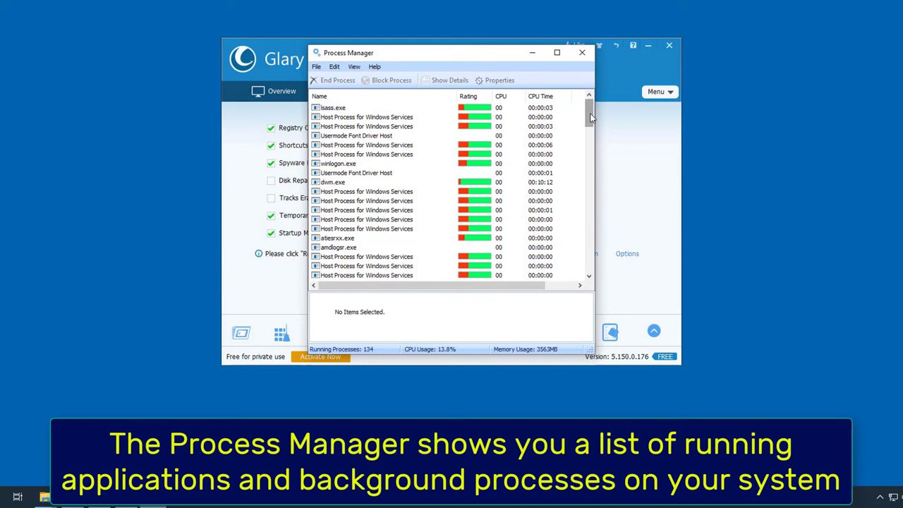
{"action": "left_click_drag", "start_coordinate": [591, 118], "coordinate": [588, 260]}
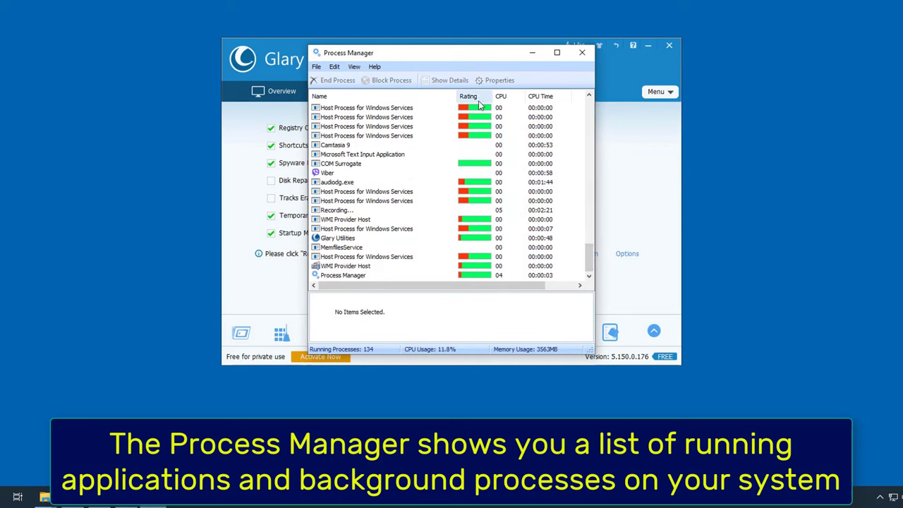
{"action": "left_click", "coordinate": [480, 99]}
{"action": "scroll", "coordinate": [498, 212], "scroll_direction": "up", "scroll_amount": 20}
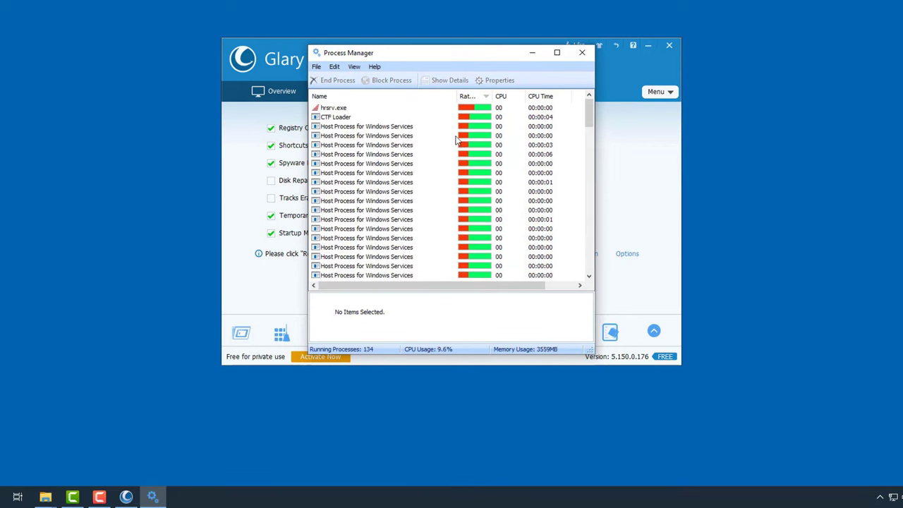
{"action": "left_click", "coordinate": [503, 107]}
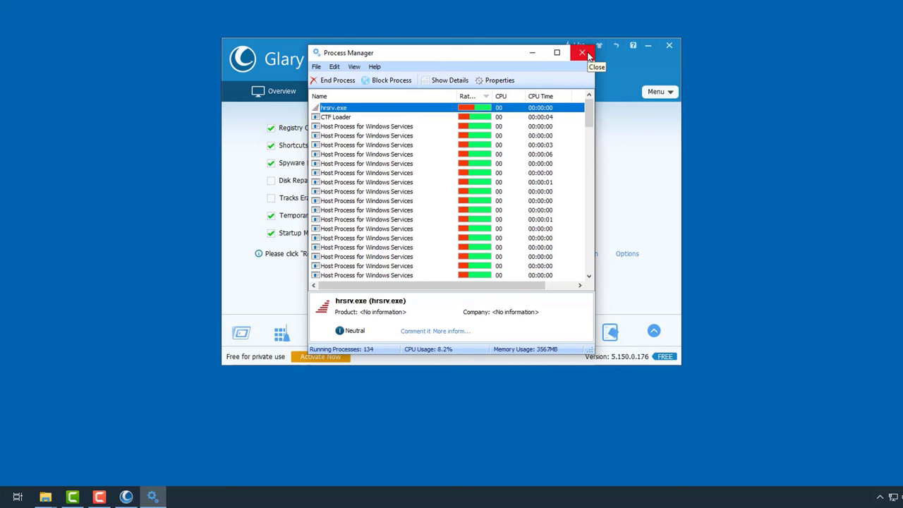
{"action": "left_click", "coordinate": [583, 53]}
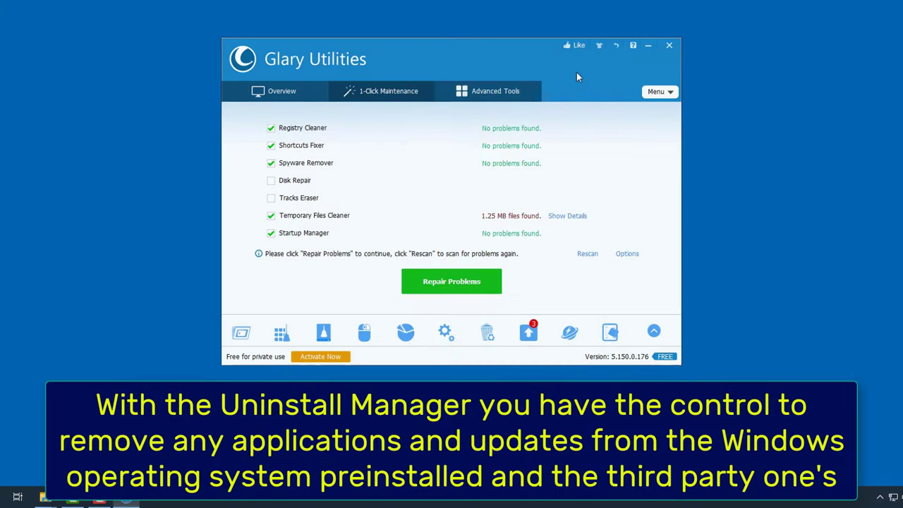
Open the Uninstall Manager and uninstall HDD Regenerator, confirming the removal
{"action": "left_click", "coordinate": [486, 331]}
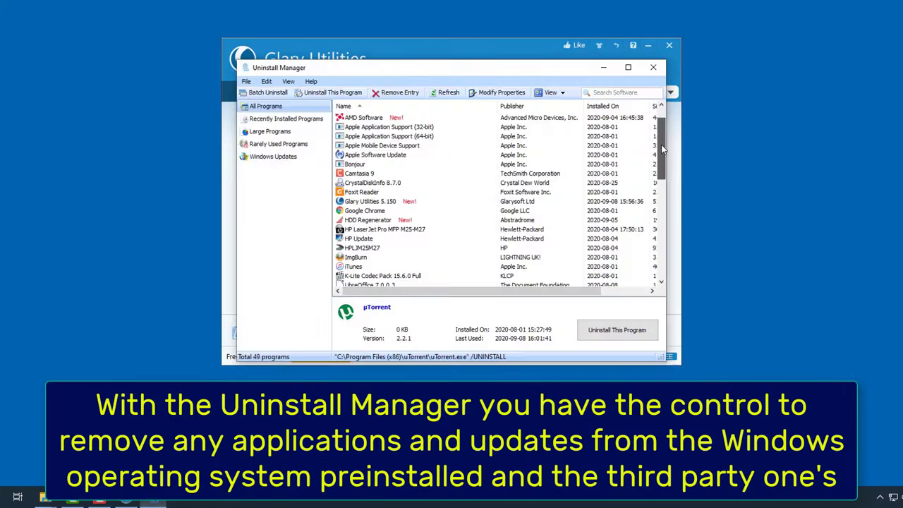
{"action": "left_click", "coordinate": [377, 222]}
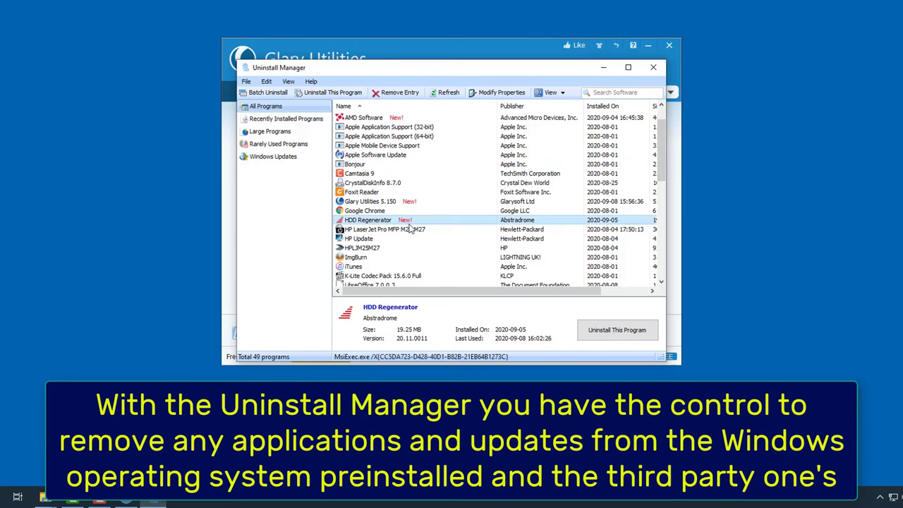
{"action": "left_click", "coordinate": [608, 330]}
{"action": "left_click", "coordinate": [430, 228]}
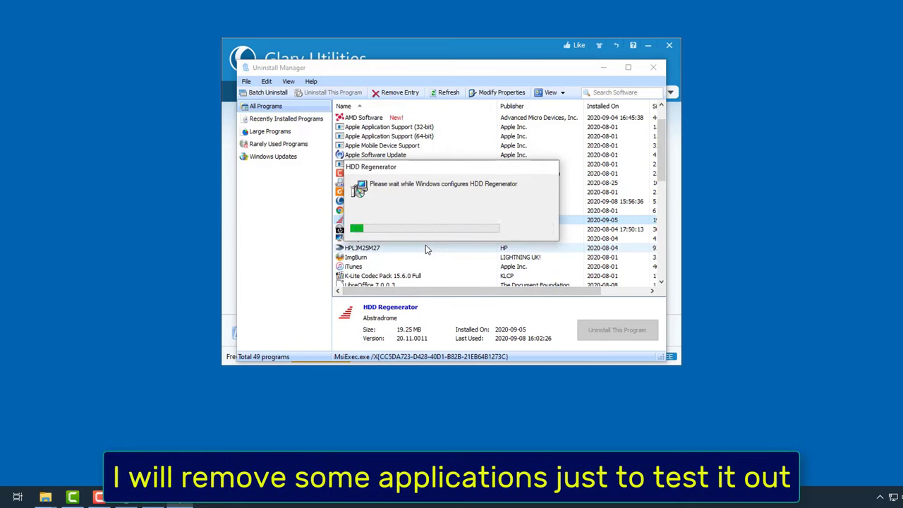
Uninstall Microsoft OneDrive from the full program list and look over the remaining programs
{"action": "scroll", "coordinate": [432, 244], "scroll_direction": "down", "scroll_amount": 2}
{"action": "left_click", "coordinate": [434, 231]}
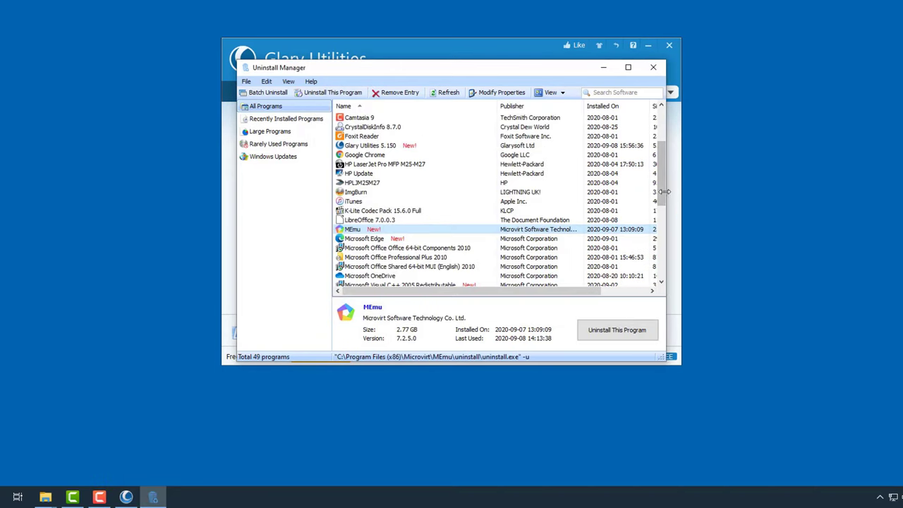
{"action": "scroll", "coordinate": [395, 233], "scroll_direction": "down", "scroll_amount": 2}
{"action": "left_click", "coordinate": [381, 238]}
{"action": "double_click", "coordinate": [381, 239]}
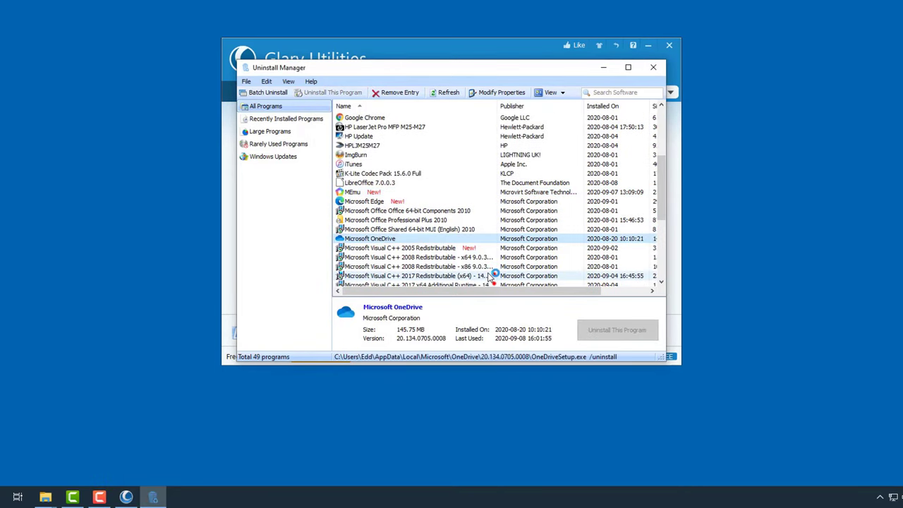
{"action": "left_click", "coordinate": [480, 246]}
{"action": "scroll", "coordinate": [478, 236], "scroll_direction": "down", "scroll_amount": 3}
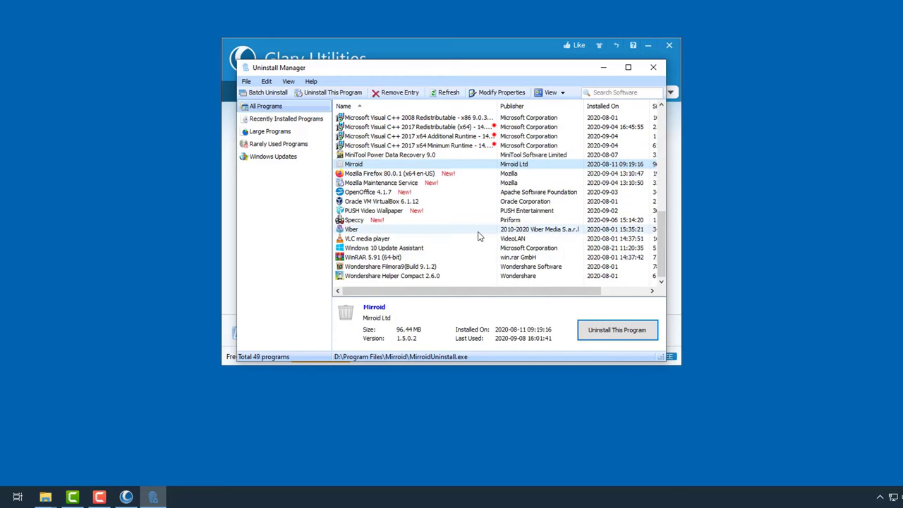
Look through the recently installed programs and the large programs in the Uninstall Manager
{"action": "left_click", "coordinate": [311, 120]}
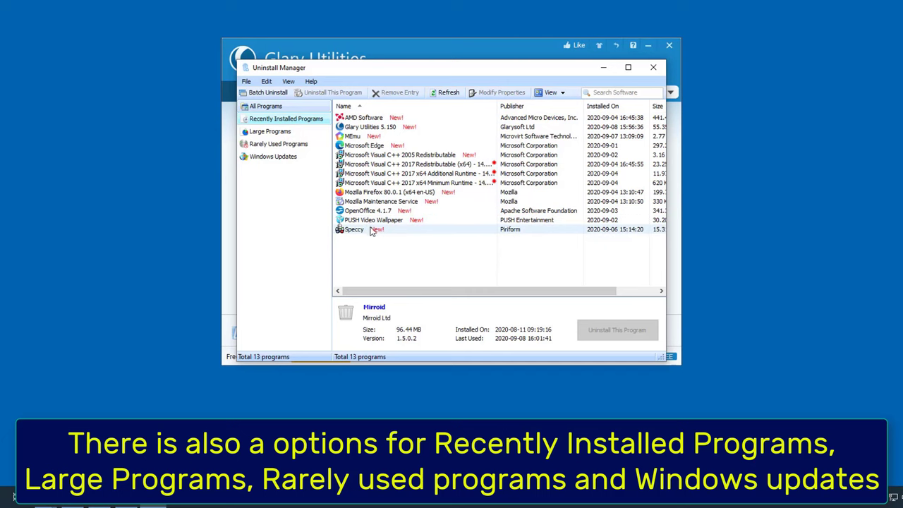
{"action": "left_click", "coordinate": [269, 131]}
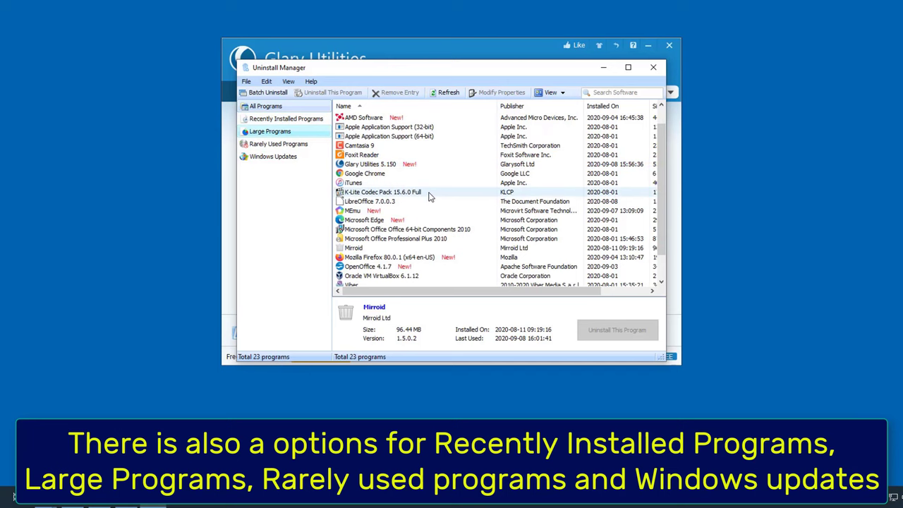
{"action": "scroll", "coordinate": [429, 197], "scroll_direction": "down", "scroll_amount": 1}
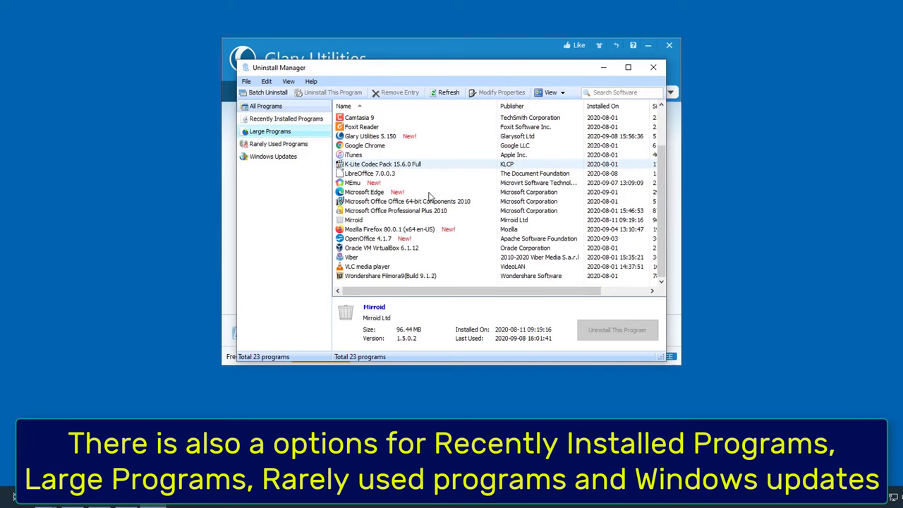
Find Windows 10 Update Assistant among the rarely used programs and uninstall it
{"action": "left_click", "coordinate": [283, 144]}
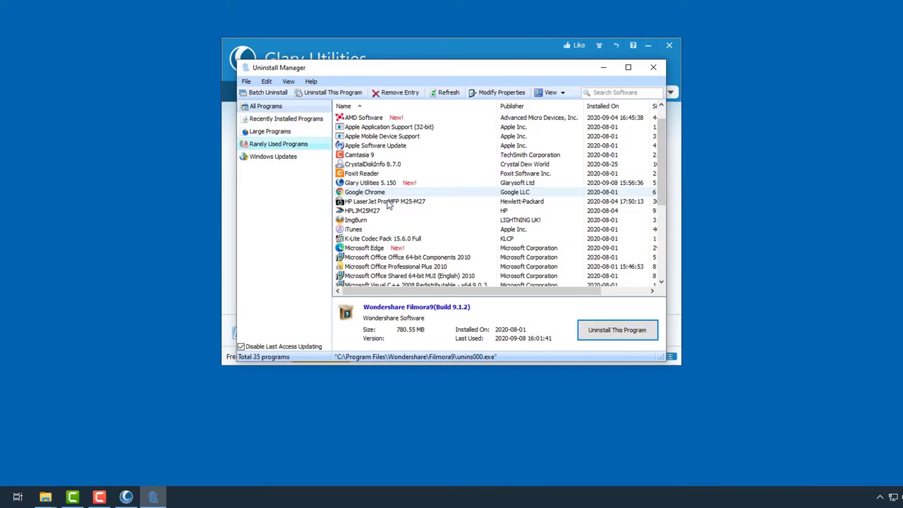
{"action": "scroll", "coordinate": [381, 240], "scroll_direction": "down", "scroll_amount": 5}
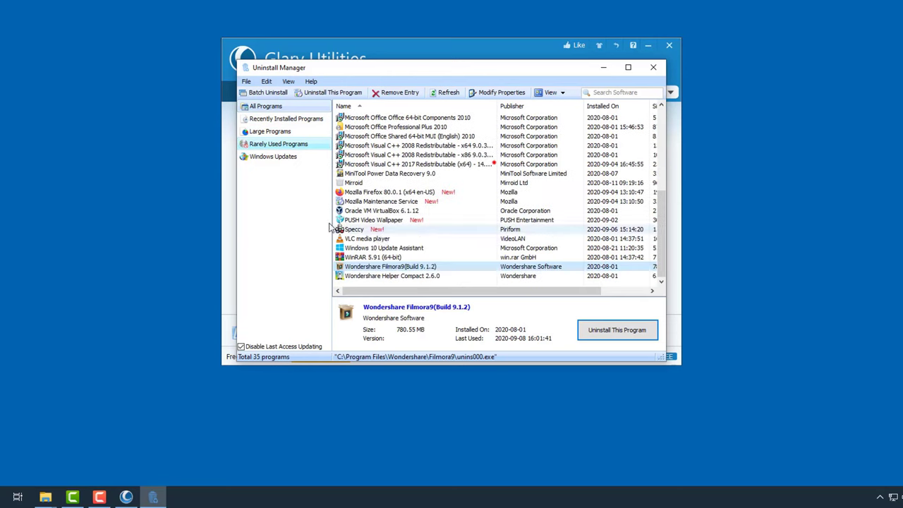
{"action": "left_click", "coordinate": [361, 247]}
{"action": "left_click", "coordinate": [643, 329]}
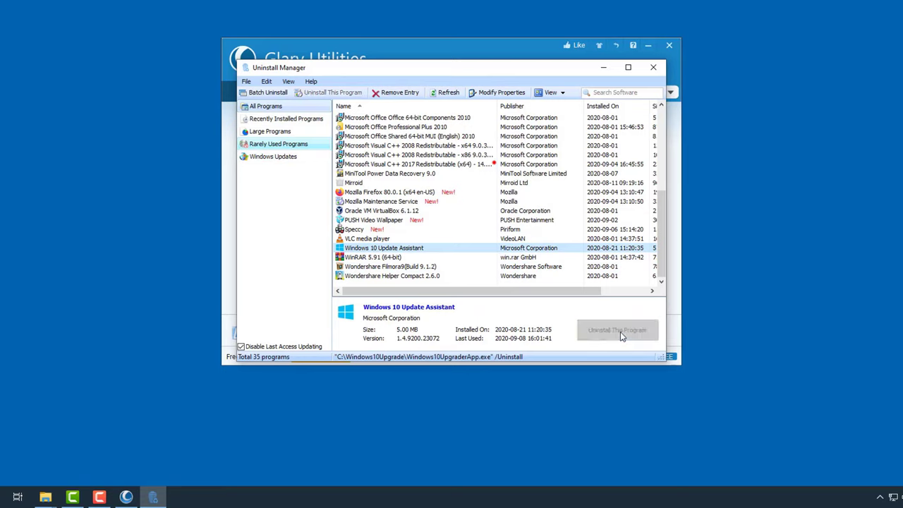
{"action": "left_click", "coordinate": [592, 332]}
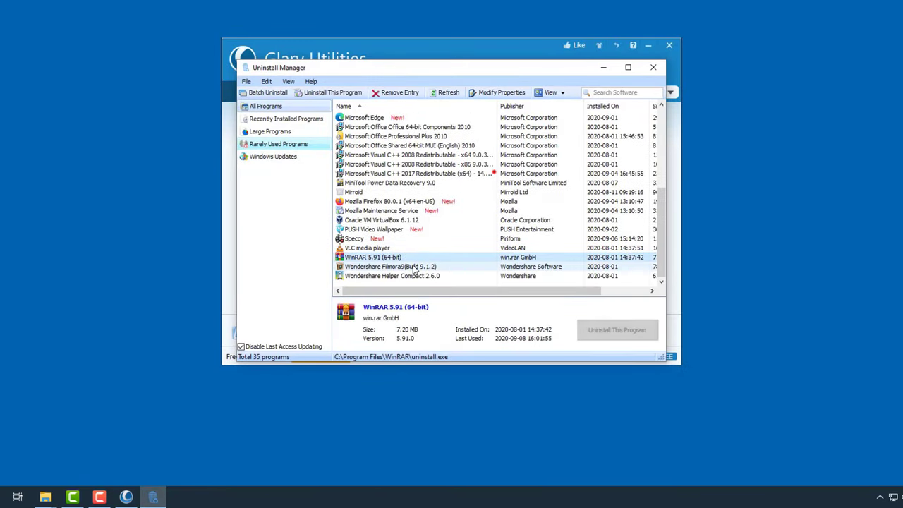
Inspect the Wondershare Filmora9 entry and review the large and rarely used program lists again
{"action": "left_click", "coordinate": [348, 268]}
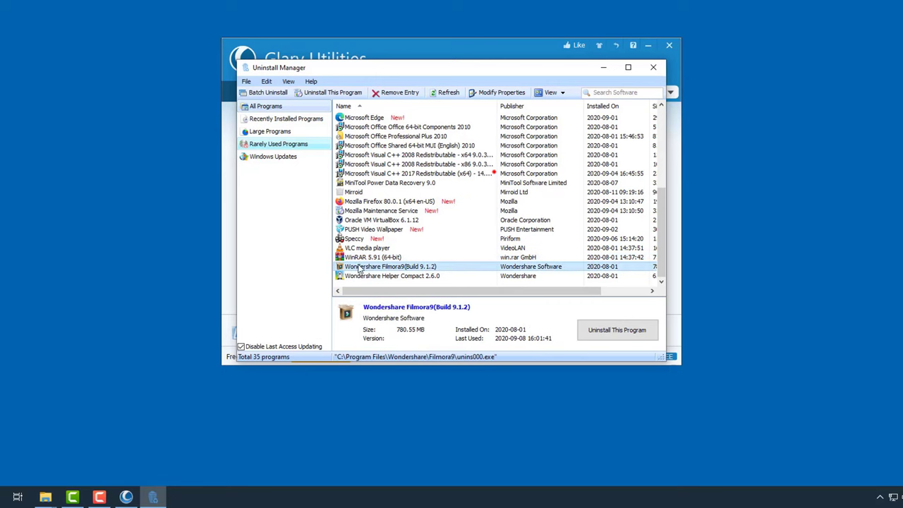
{"action": "scroll", "coordinate": [368, 255], "scroll_direction": "up", "scroll_amount": 2}
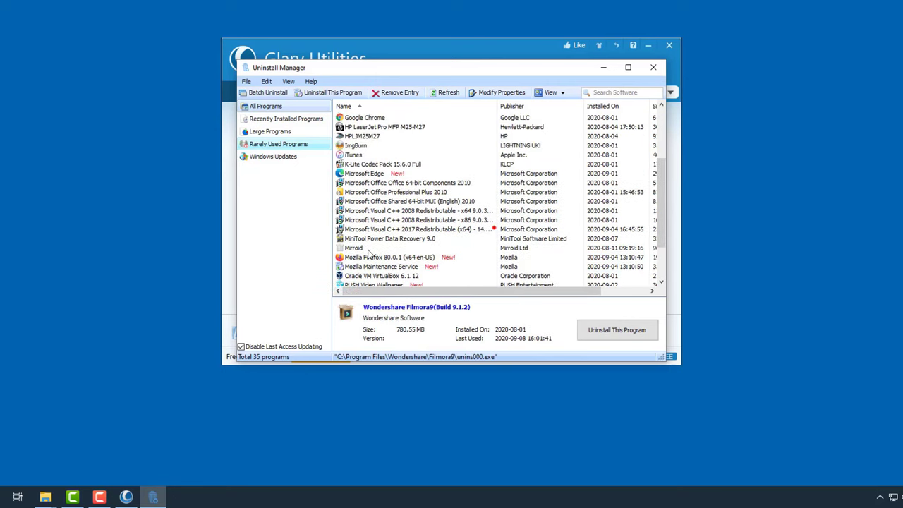
{"action": "scroll", "coordinate": [367, 255], "scroll_direction": "down", "scroll_amount": 2}
{"action": "left_click", "coordinate": [265, 144]}
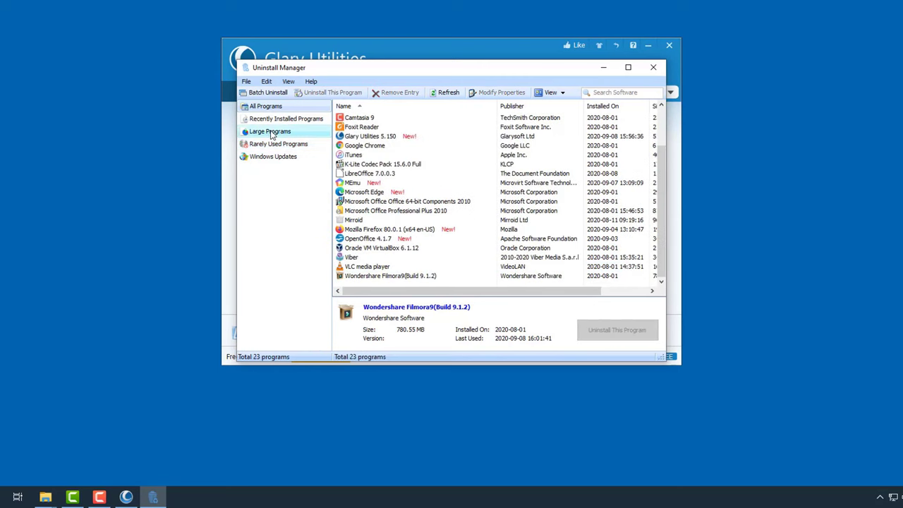
{"action": "scroll", "coordinate": [371, 196], "scroll_direction": "down", "scroll_amount": 5}
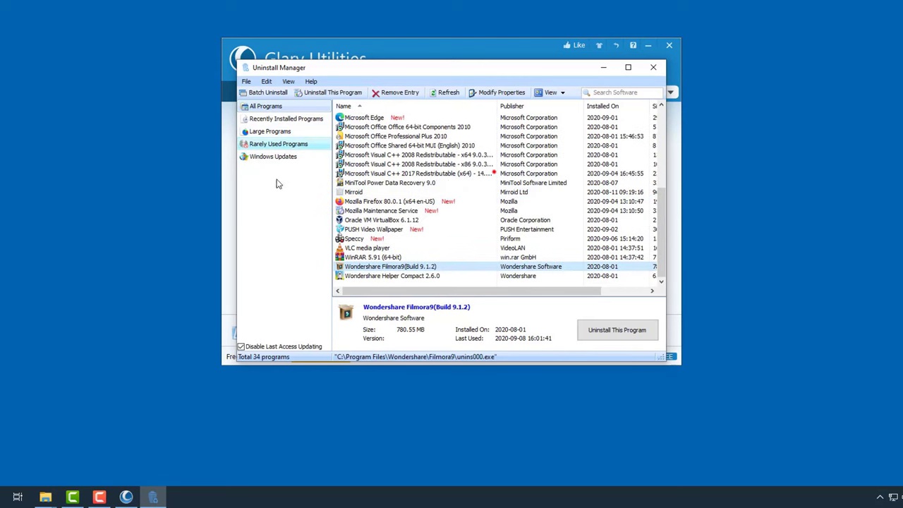
Uninstall the KB4023057 update for Windows 10 from the Windows updates list, then close the Uninstall Manager
{"action": "left_click", "coordinate": [270, 157]}
{"action": "left_click", "coordinate": [362, 120]}
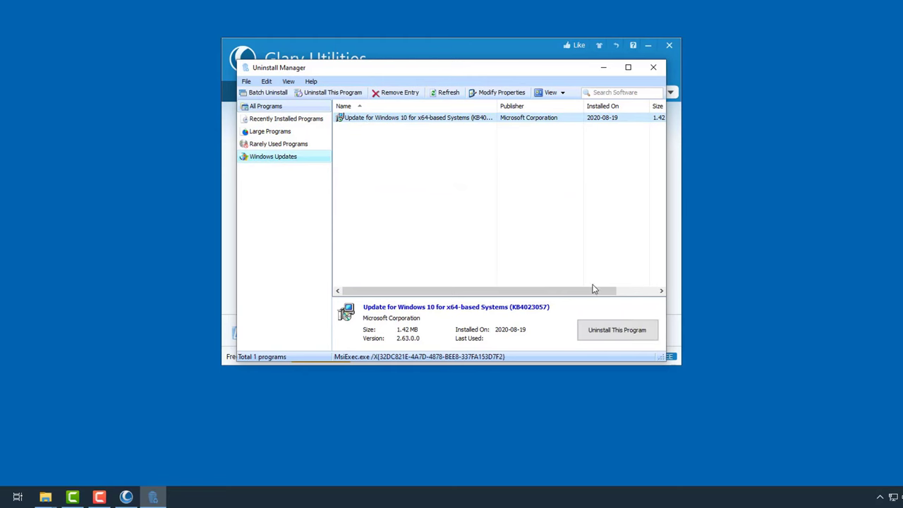
{"action": "left_click", "coordinate": [601, 336]}
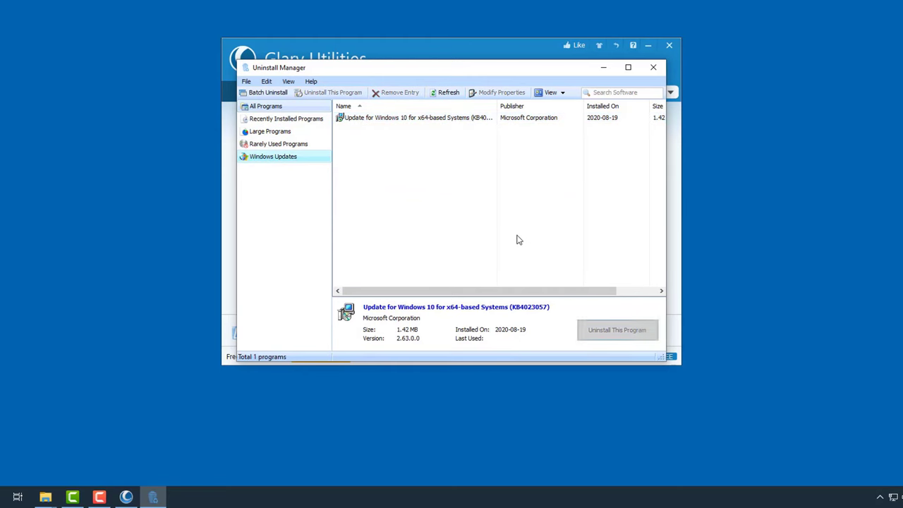
{"action": "left_click", "coordinate": [653, 67]}
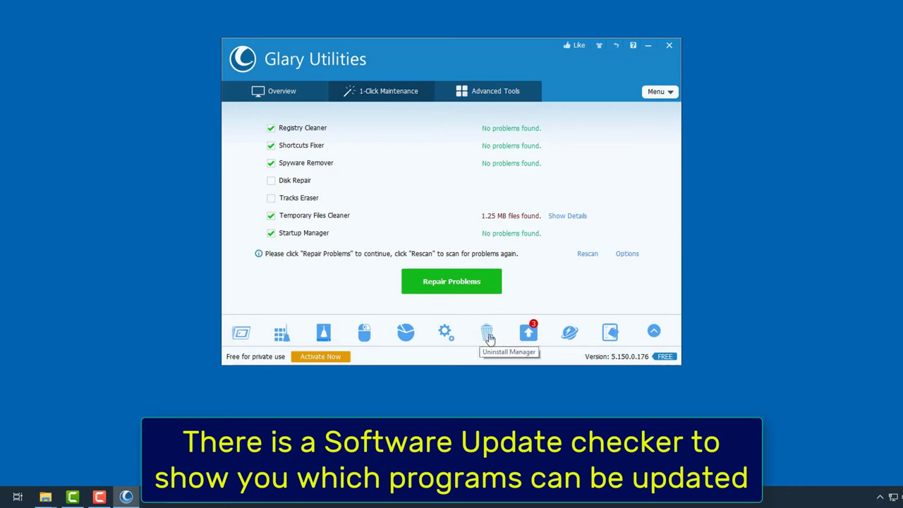
Open the Browser Assistant to view the Internet Explorer helper objects, and close it
{"action": "left_click", "coordinate": [569, 338]}
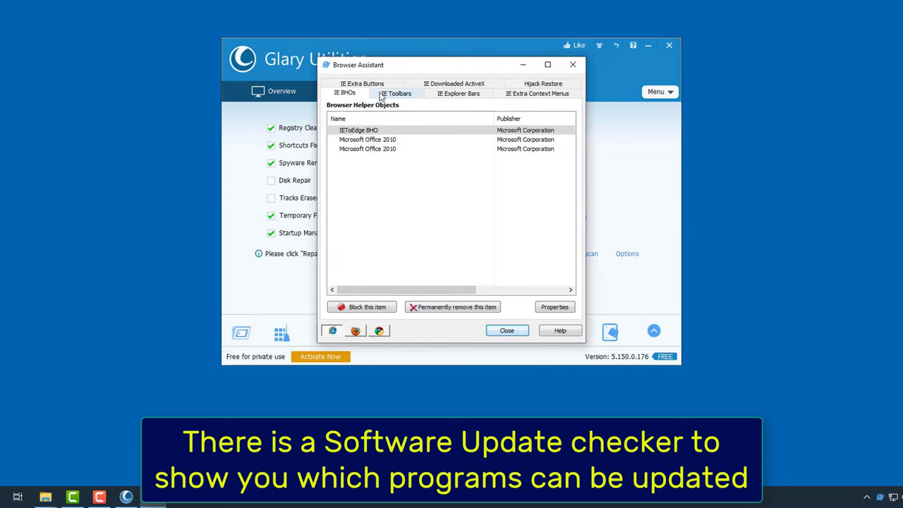
{"action": "left_click", "coordinate": [516, 332]}
Scan for privacy traces with Tracks Eraser and erase all checked tracks, confirming the deletion
{"action": "left_click", "coordinate": [611, 334]}
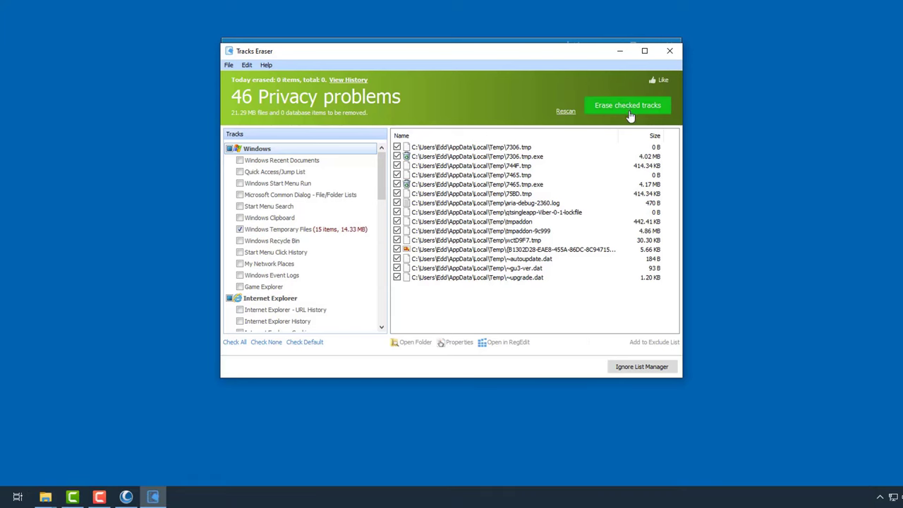
{"action": "left_click", "coordinate": [630, 113]}
{"action": "left_click", "coordinate": [479, 244]}
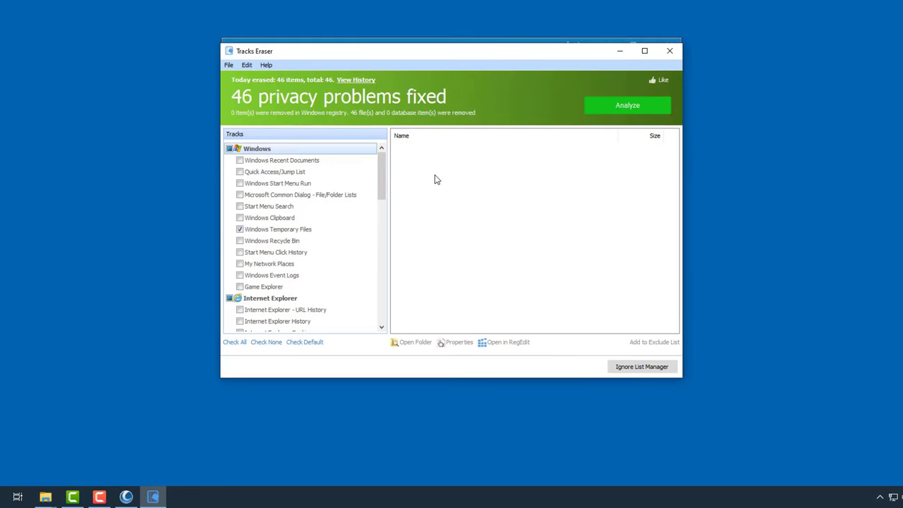
Analyze the system for privacy problems again, review the browser entries in the tracks list, and close Tracks Eraser
{"action": "left_click", "coordinate": [641, 106]}
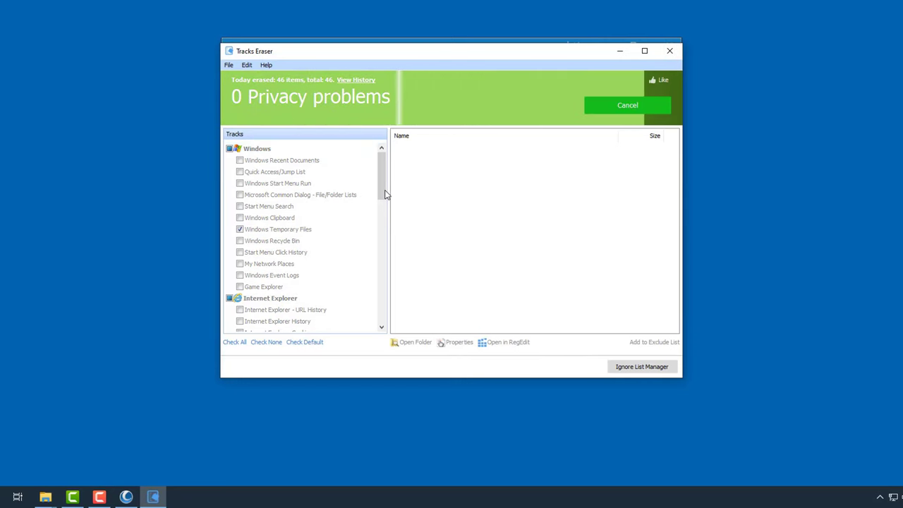
{"action": "left_click_drag", "start_coordinate": [381, 195], "coordinate": [381, 318]}
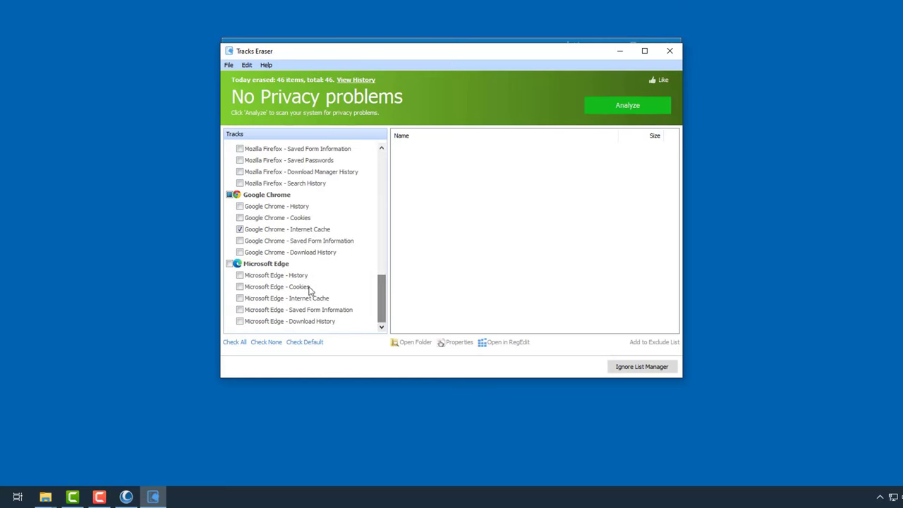
{"action": "left_click", "coordinate": [670, 52]}
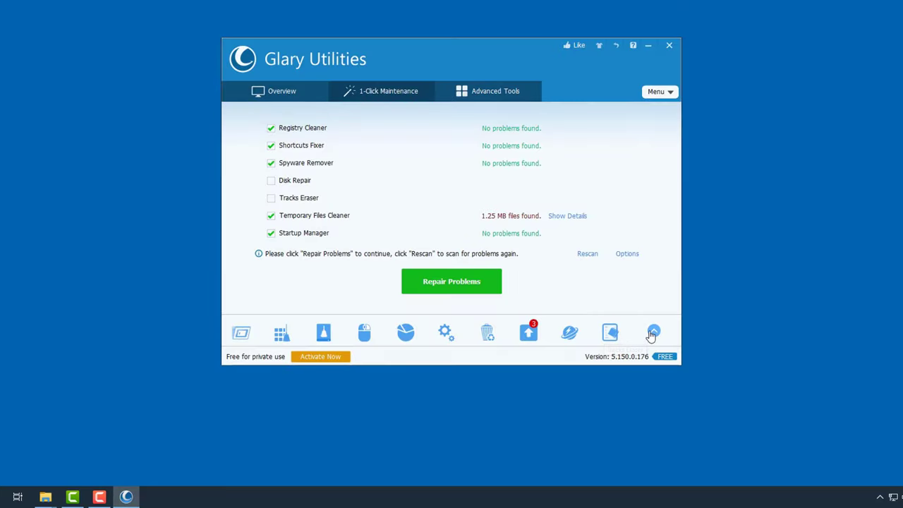
Open System Information from the additional tools and review the system devices, memory, drives, display, network and other devices, then close it
{"action": "left_click", "coordinate": [652, 333]}
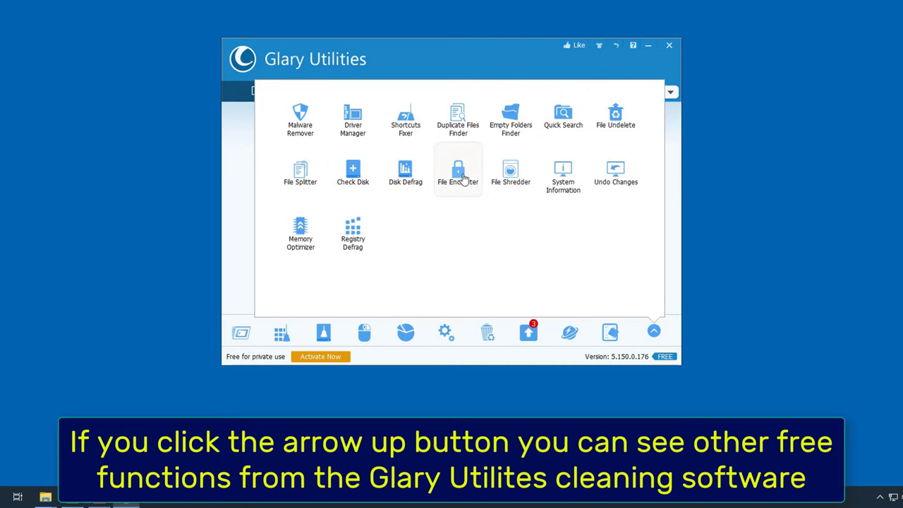
{"action": "left_click", "coordinate": [564, 177]}
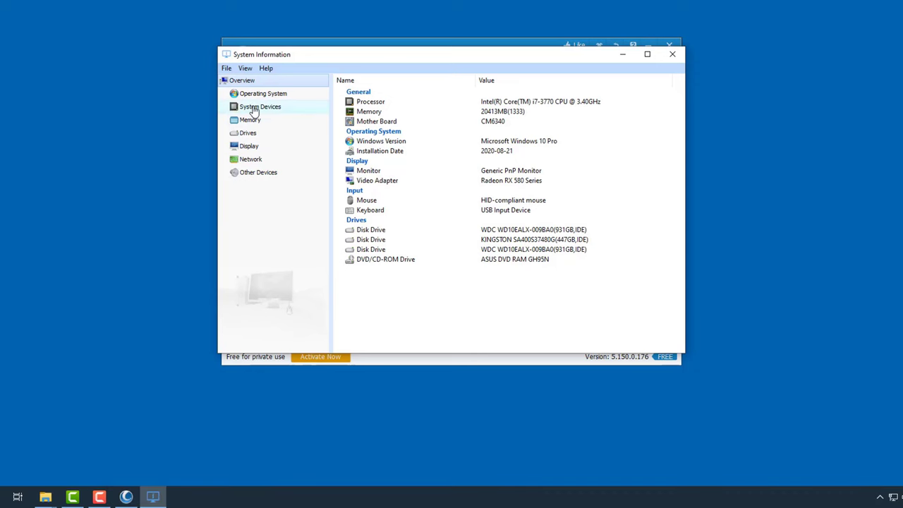
{"action": "left_click", "coordinate": [265, 106]}
{"action": "left_click", "coordinate": [251, 121]}
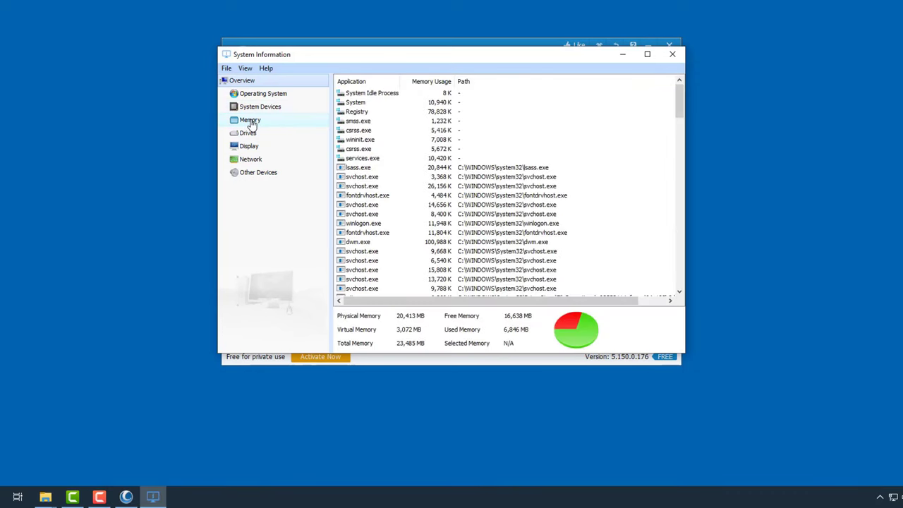
{"action": "left_click", "coordinate": [247, 134]}
{"action": "left_click", "coordinate": [249, 147]}
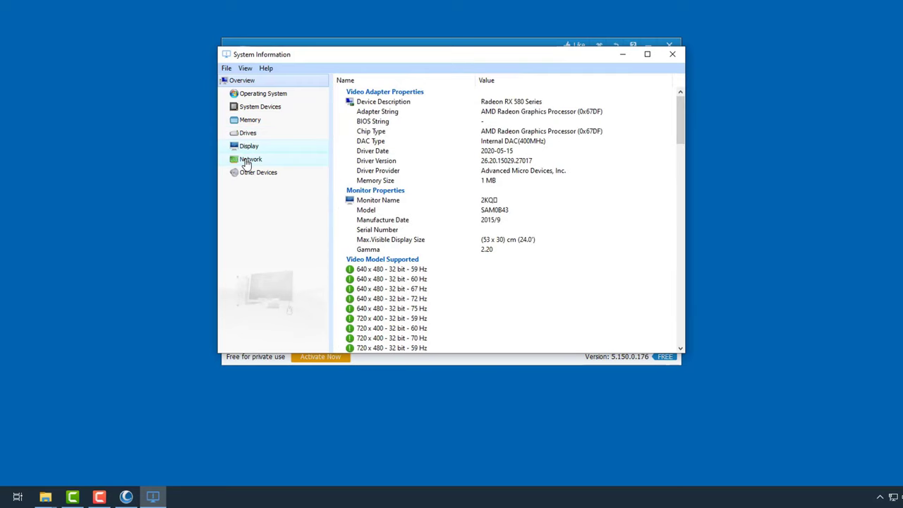
{"action": "left_click", "coordinate": [251, 159]}
{"action": "left_click", "coordinate": [256, 173]}
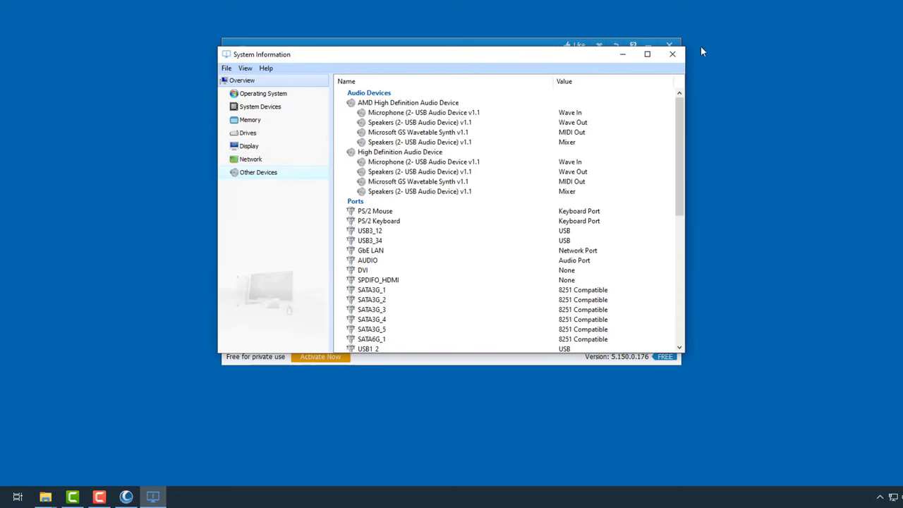
{"action": "left_click", "coordinate": [672, 54]}
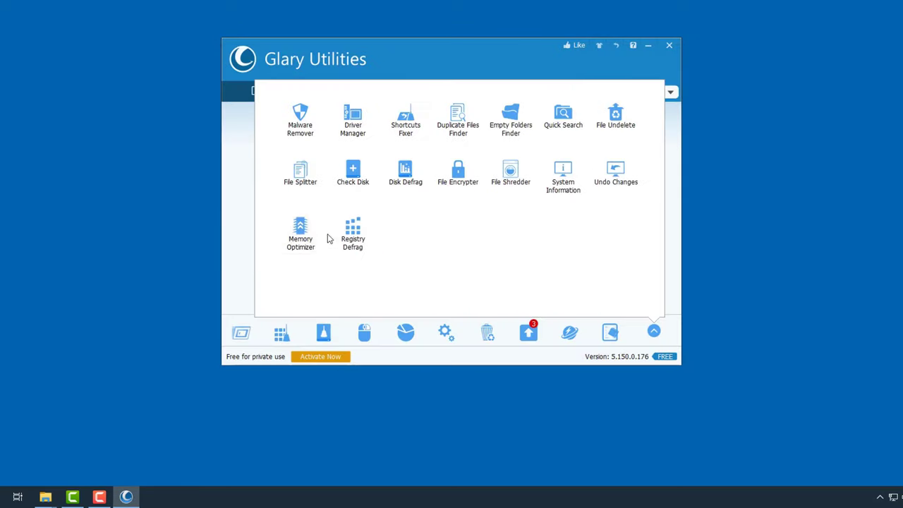
Open the Memory Optimizer, view its options, and cancel it without changes
{"action": "left_click", "coordinate": [299, 239]}
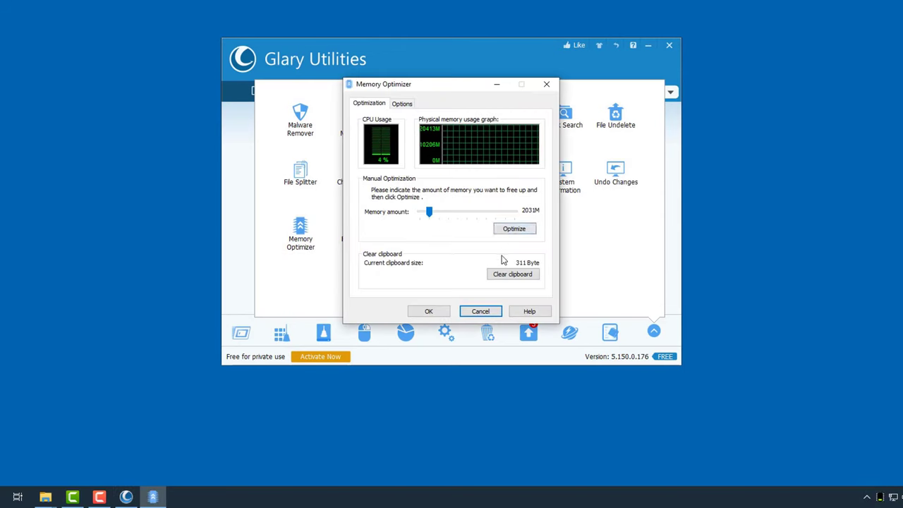
{"action": "left_click", "coordinate": [401, 105]}
{"action": "left_click", "coordinate": [480, 312]}
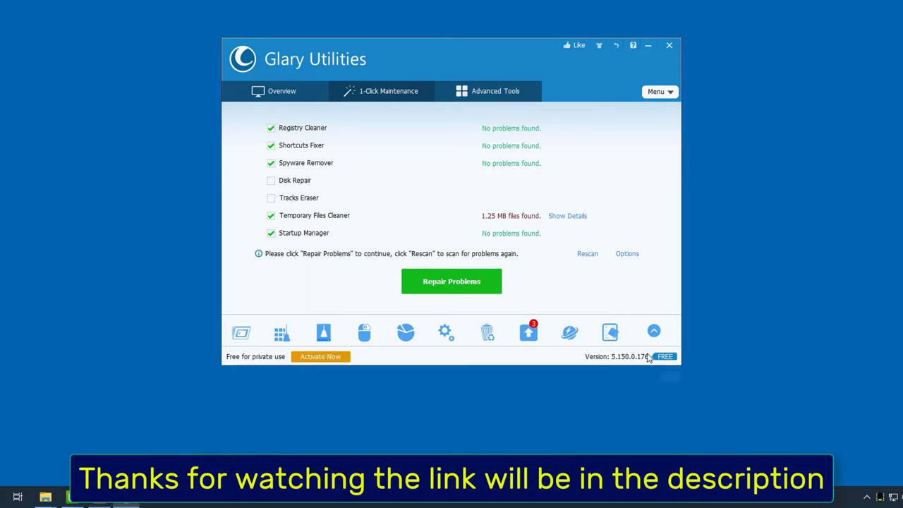
Open the Pro Edition activation form, view the web page for getting a license, and close the browser
{"action": "left_click", "coordinate": [329, 357]}
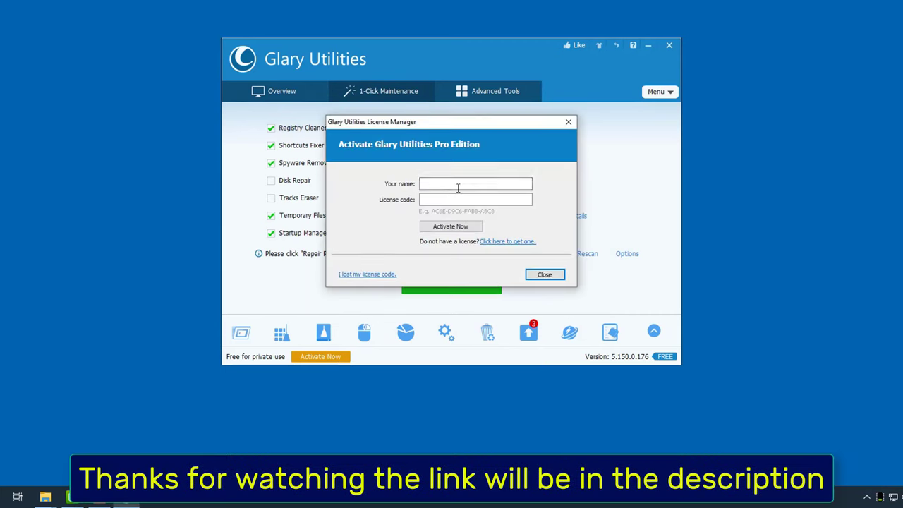
{"action": "left_click", "coordinate": [511, 244]}
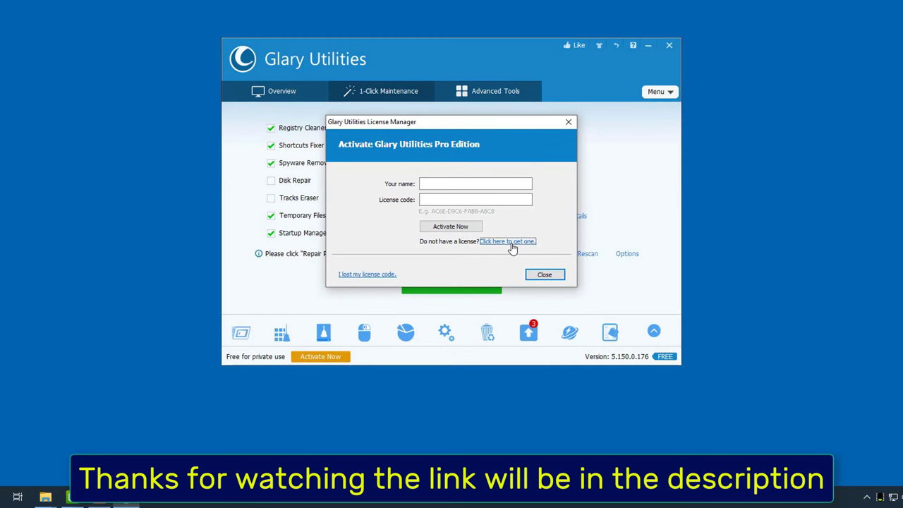
{"action": "left_click", "coordinate": [831, 120]}
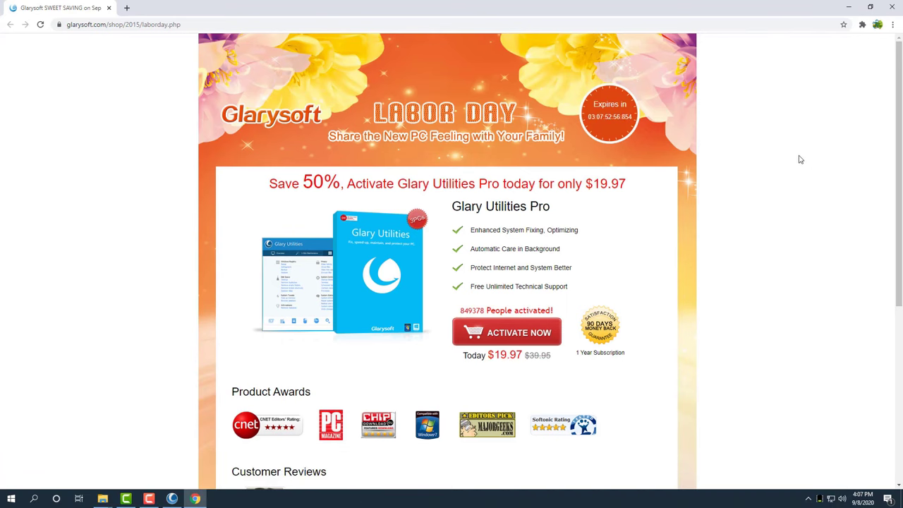
{"action": "left_click", "coordinate": [891, 6]}
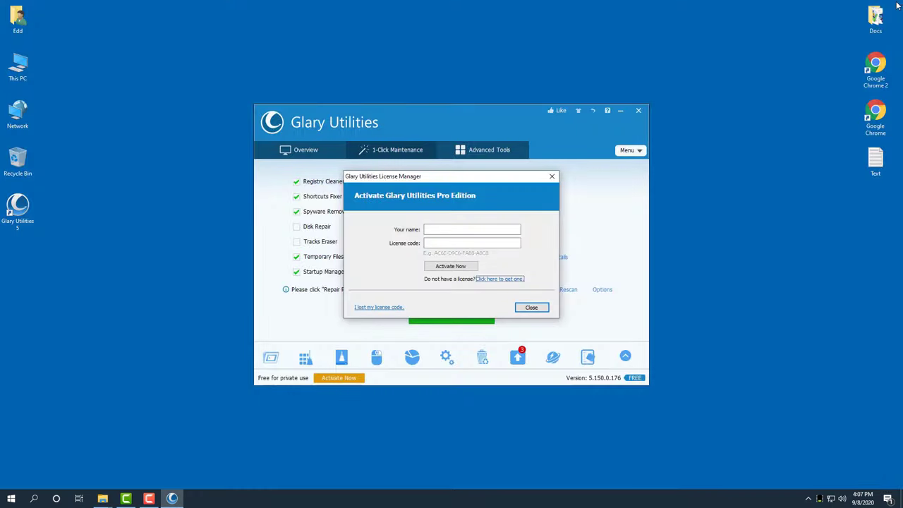